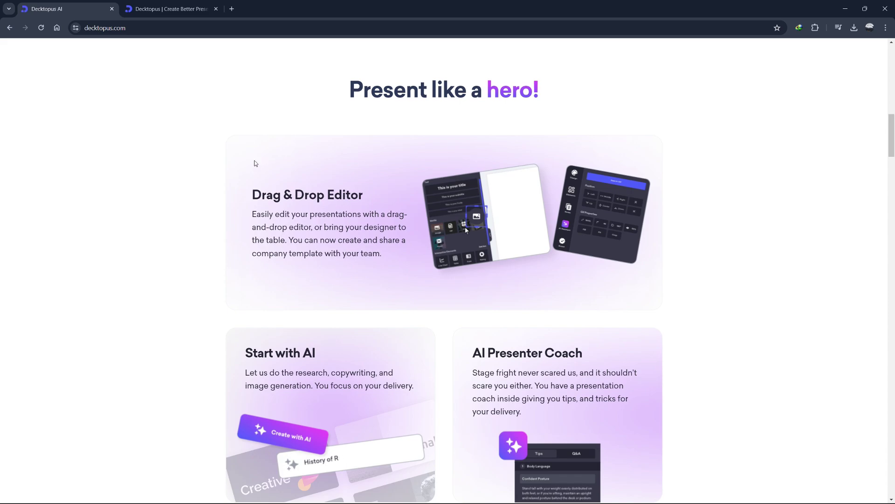
Review the Drag & Drop Editor and Start with AI feature descriptions on the Decktopus homepage, then return to the page's beginning.
{"action": "left_click_drag", "start_coordinate": [242, 198], "coordinate": [366, 196]}
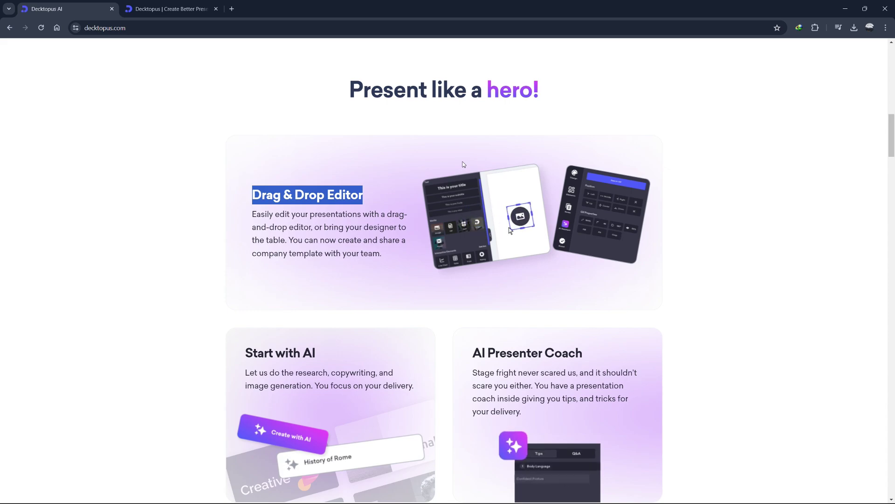
{"action": "scroll", "coordinate": [417, 175], "scroll_direction": "down", "scroll_amount": 1}
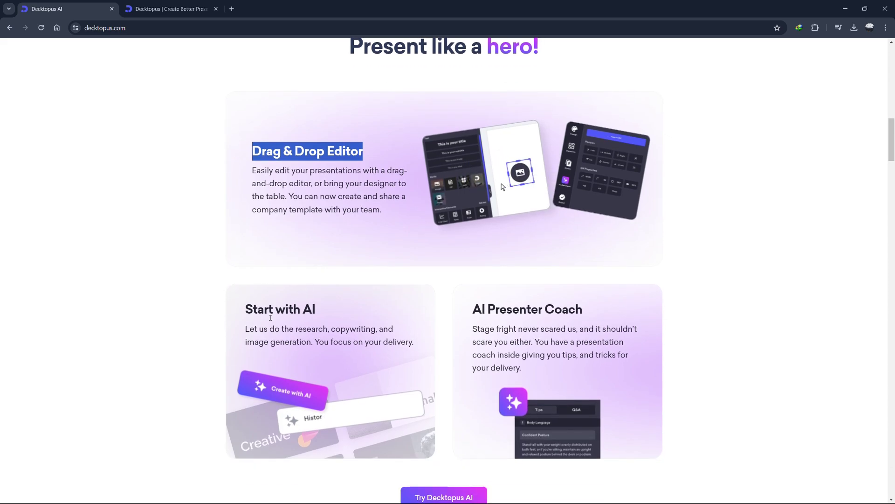
{"action": "left_click_drag", "start_coordinate": [244, 310], "coordinate": [340, 317]}
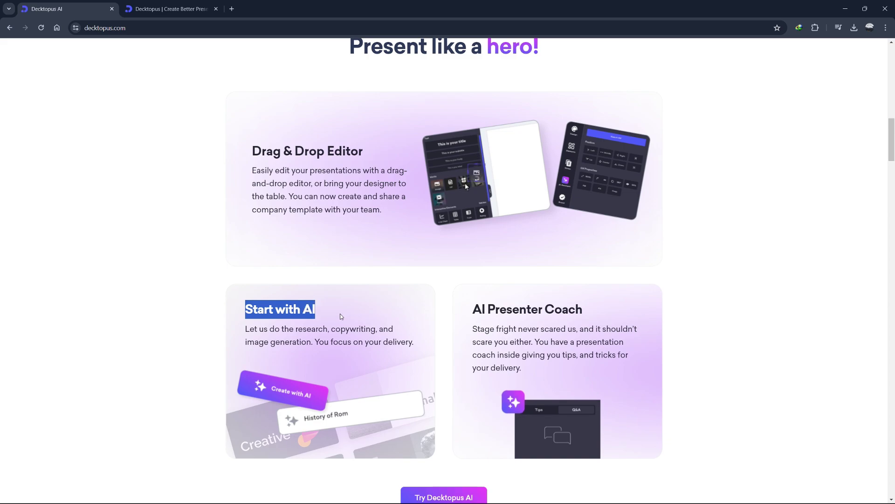
{"action": "left_click", "coordinate": [341, 316]}
{"action": "scroll", "coordinate": [398, 336], "scroll_direction": "down", "scroll_amount": 2}
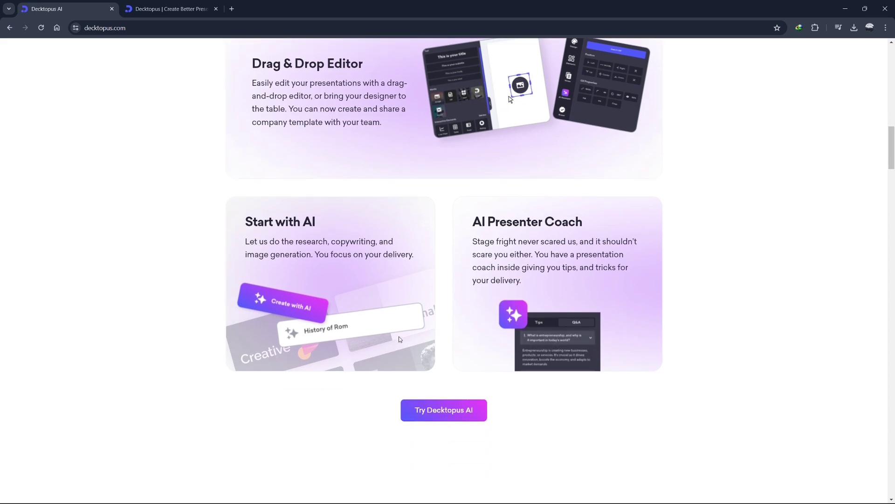
{"action": "left_click_drag", "start_coordinate": [890, 140], "coordinate": [889, 57]}
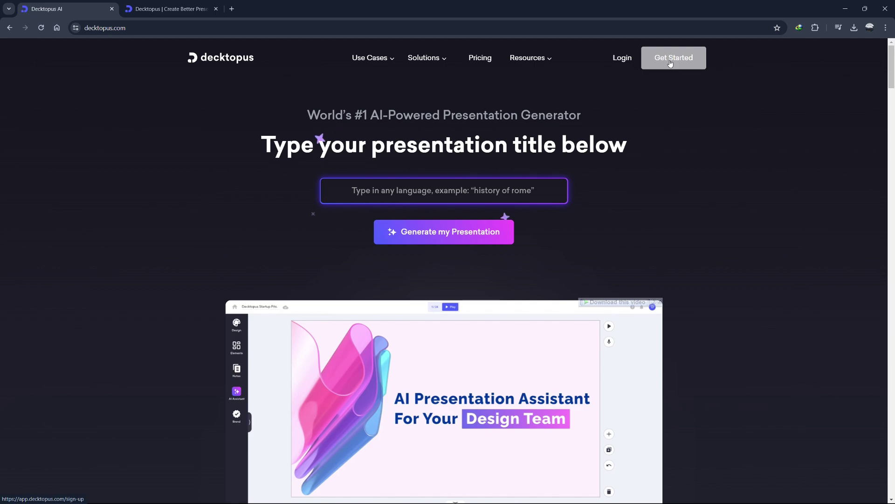
From the Decktopus dashboard, start an AI-created presentation on the topic "History of Rome".
{"action": "left_click", "coordinate": [157, 13]}
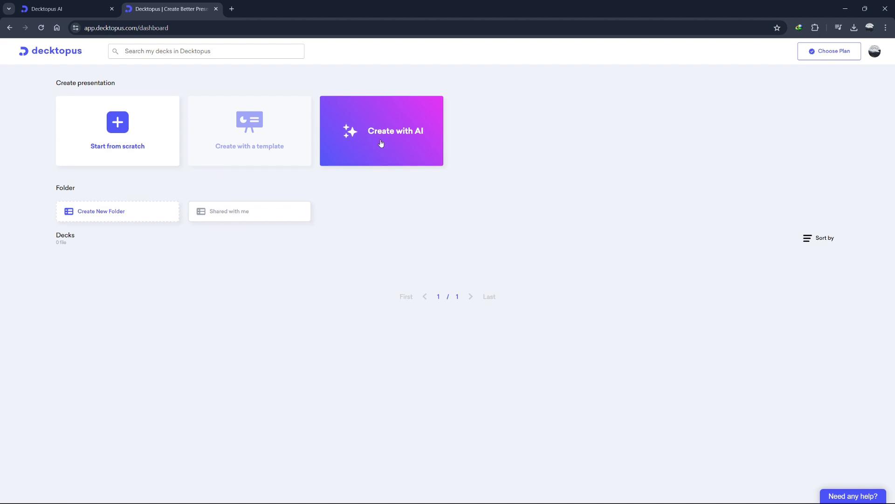
{"action": "left_click", "coordinate": [401, 141]}
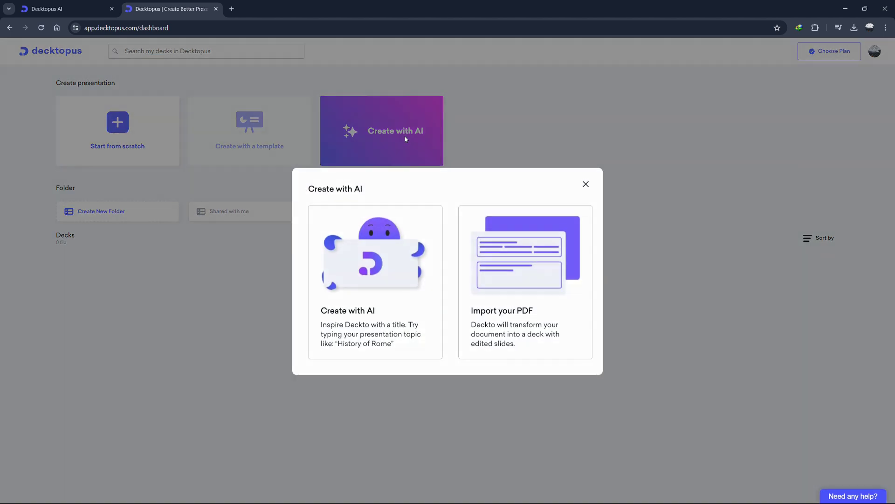
{"action": "left_click", "coordinate": [402, 259]}
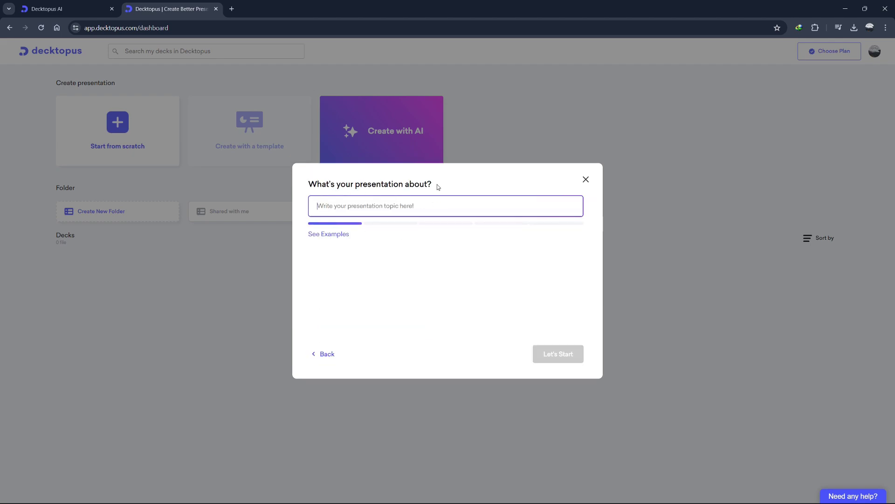
{"action": "left_click_drag", "start_coordinate": [438, 187], "coordinate": [299, 186]}
{"action": "left_click", "coordinate": [343, 207]}
{"action": "type", "text": "History of Rome"}
{"action": "left_click", "coordinate": [550, 354]}
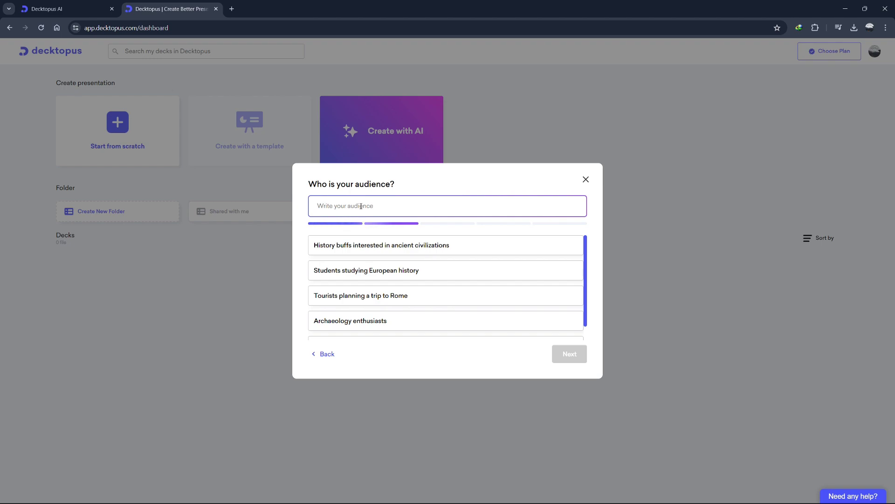
Review the suggested audiences and choose "Students studying European history" as the deck's audience.
{"action": "scroll", "coordinate": [444, 281], "scroll_direction": "down", "scroll_amount": 2}
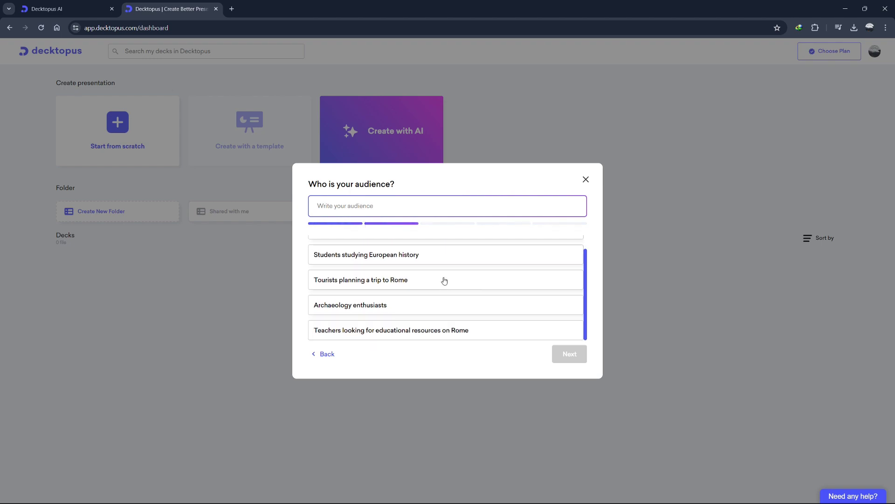
{"action": "scroll", "coordinate": [444, 280], "scroll_direction": "up", "scroll_amount": 2}
{"action": "left_click_drag", "start_coordinate": [395, 184], "coordinate": [276, 185]}
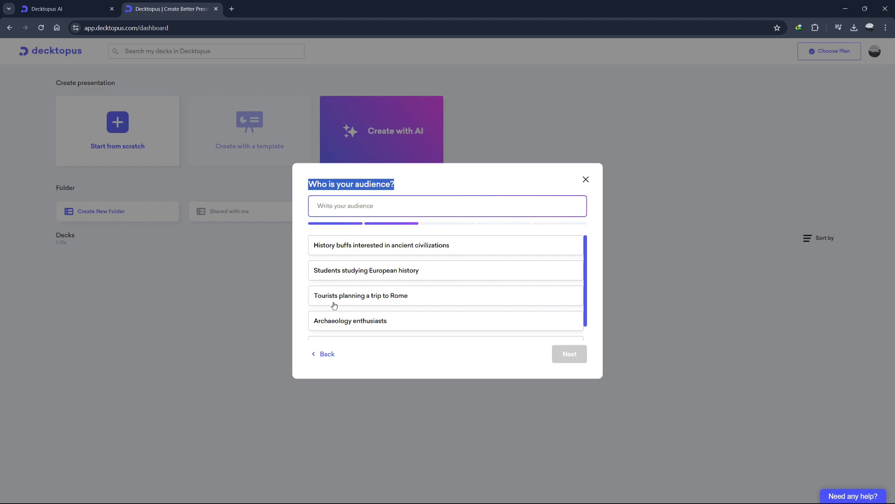
{"action": "left_click", "coordinate": [420, 272]}
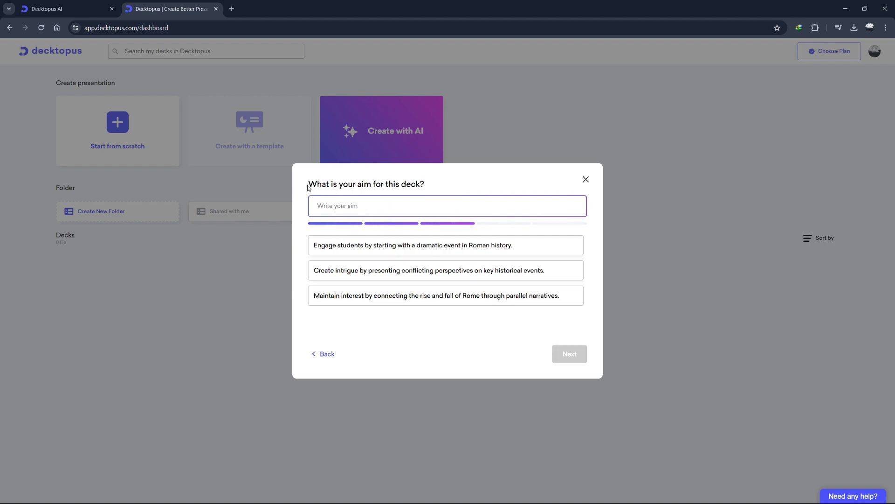
Set the deck's aim to "Engage students by starting with a dramatic event in Roman history." and continue to template selection.
{"action": "left_click_drag", "start_coordinate": [309, 188], "coordinate": [459, 187]}
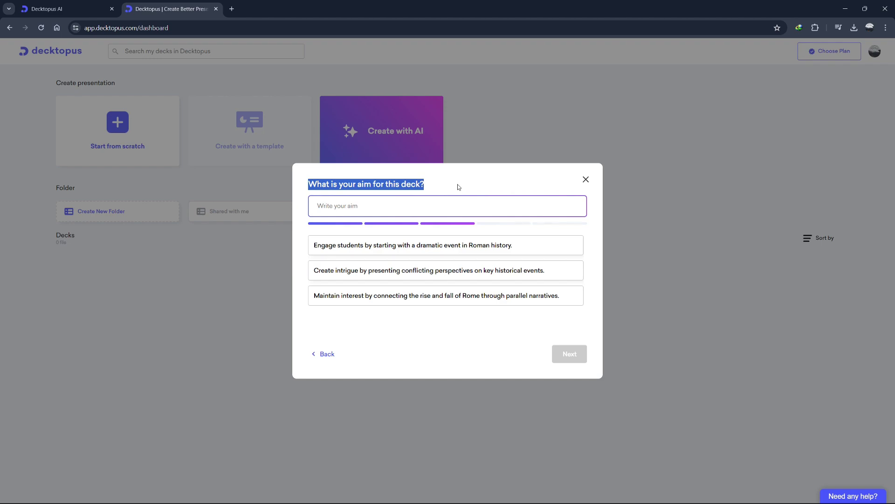
{"action": "left_click", "coordinate": [423, 205]}
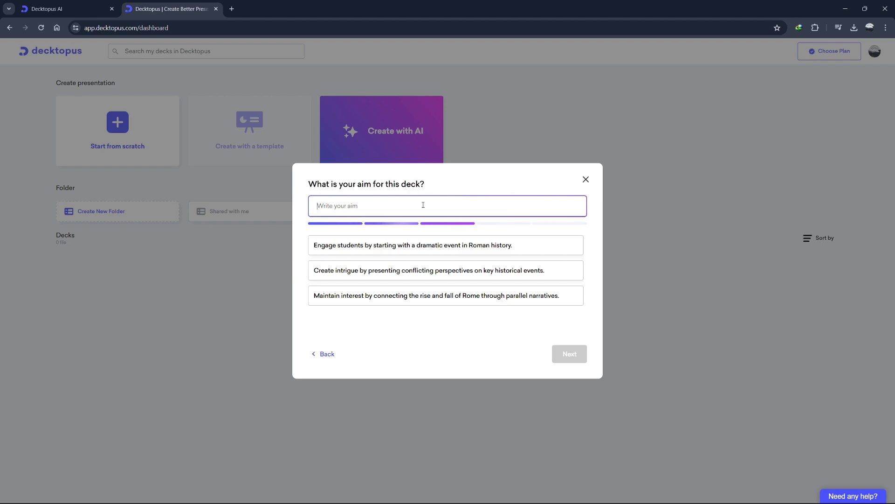
{"action": "left_click", "coordinate": [514, 253]}
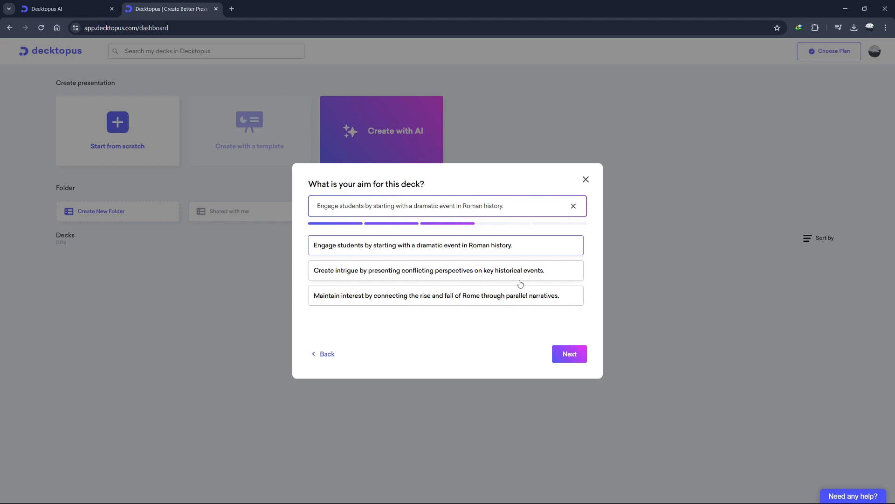
{"action": "left_click", "coordinate": [578, 354]}
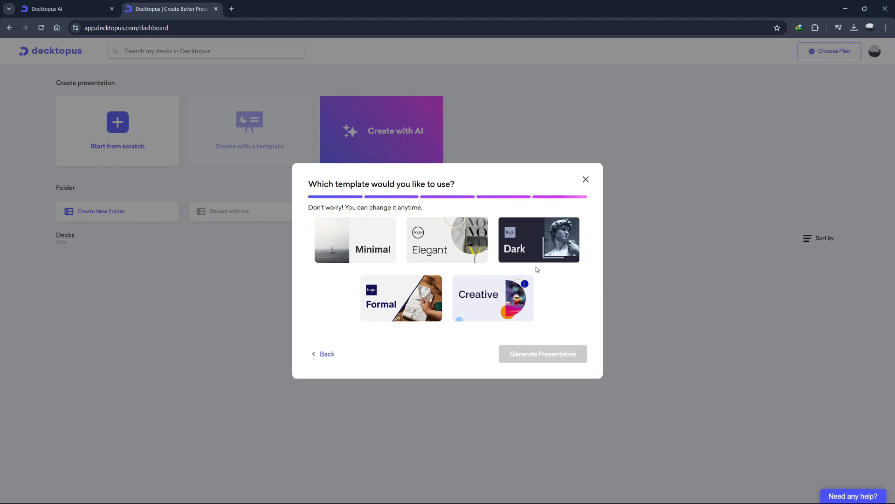
Generate the presentation with the Dark template, wait on the dashboard, and open the History of Rome deck.
{"action": "left_click", "coordinate": [527, 256]}
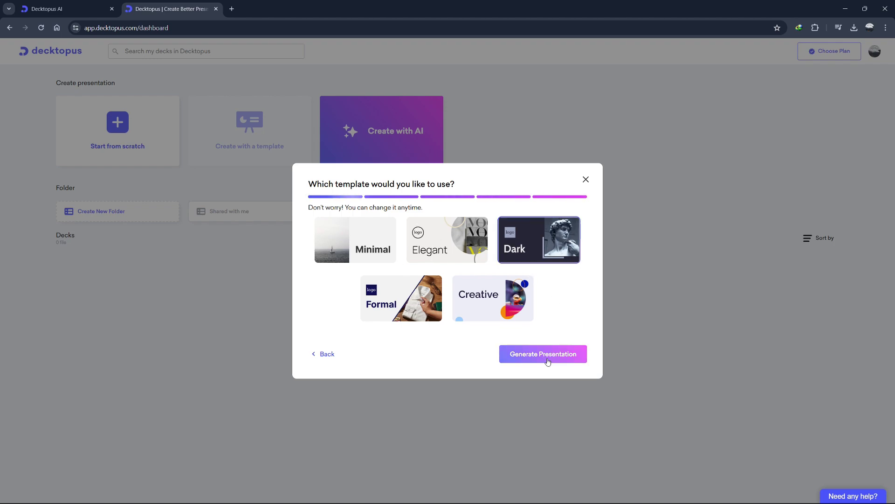
{"action": "left_click", "coordinate": [551, 362]}
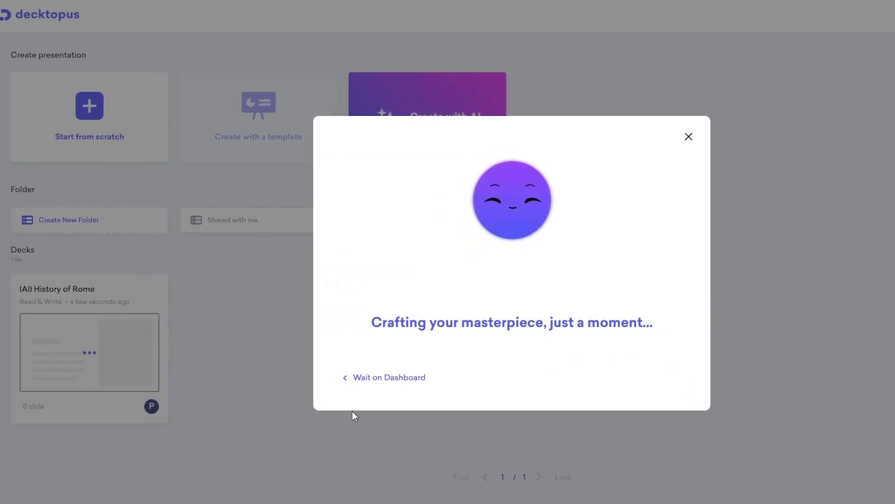
{"action": "left_click", "coordinate": [404, 376]}
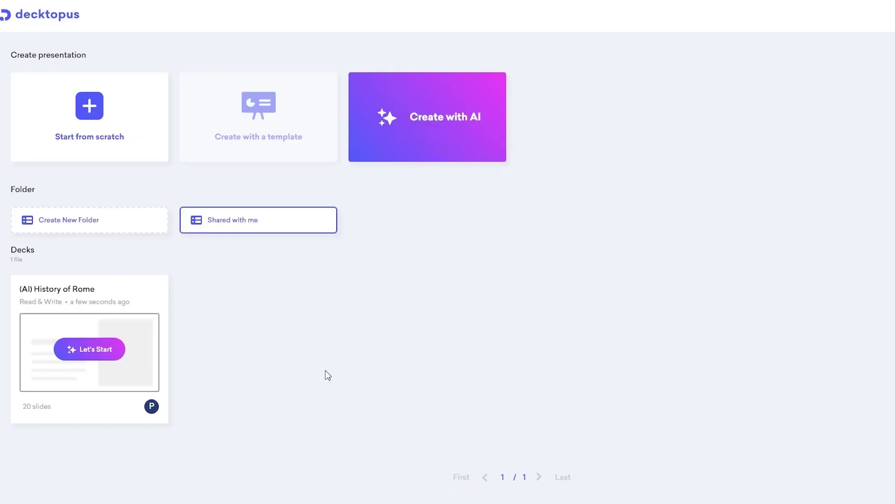
{"action": "left_click", "coordinate": [109, 353]}
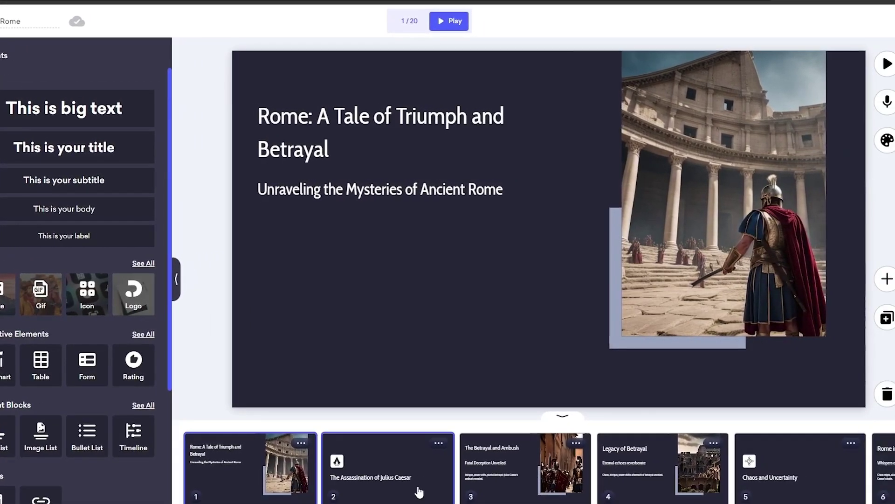
View the generated slides on Caesar's assassination, the betrayal and ambush, and the legacy of betrayal.
{"action": "left_click", "coordinate": [419, 490]}
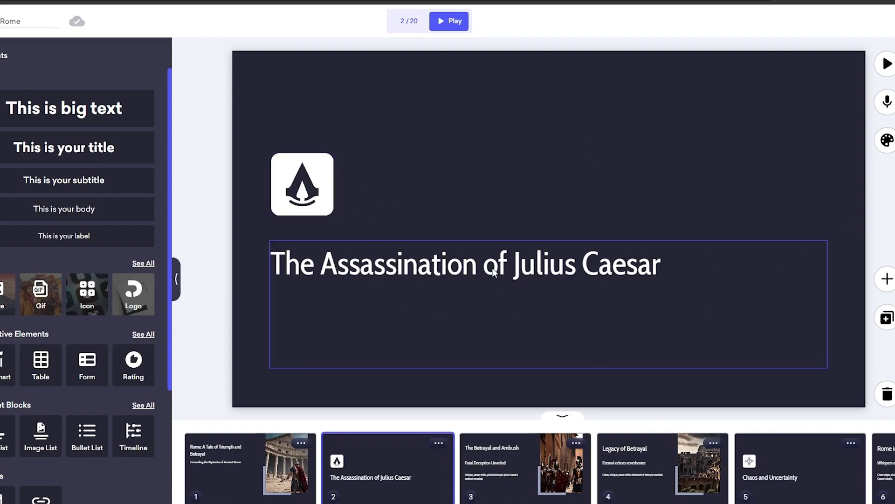
{"action": "left_click", "coordinate": [524, 493]}
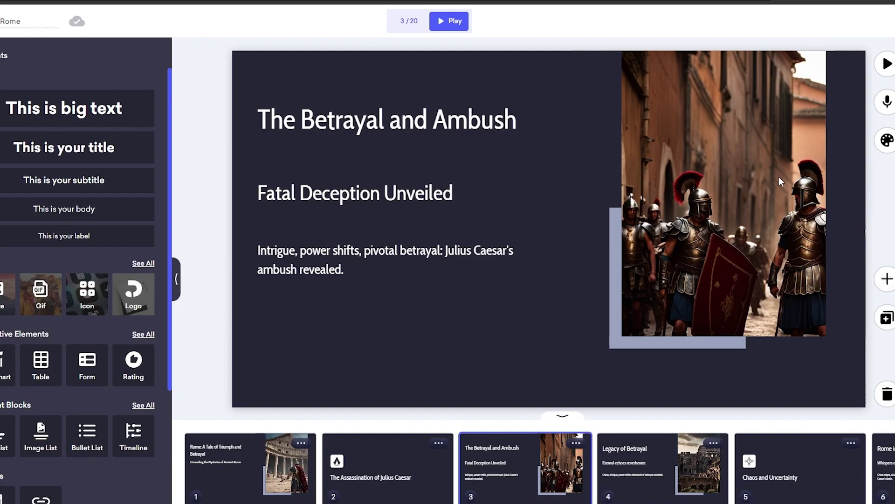
{"action": "left_click", "coordinate": [653, 480]}
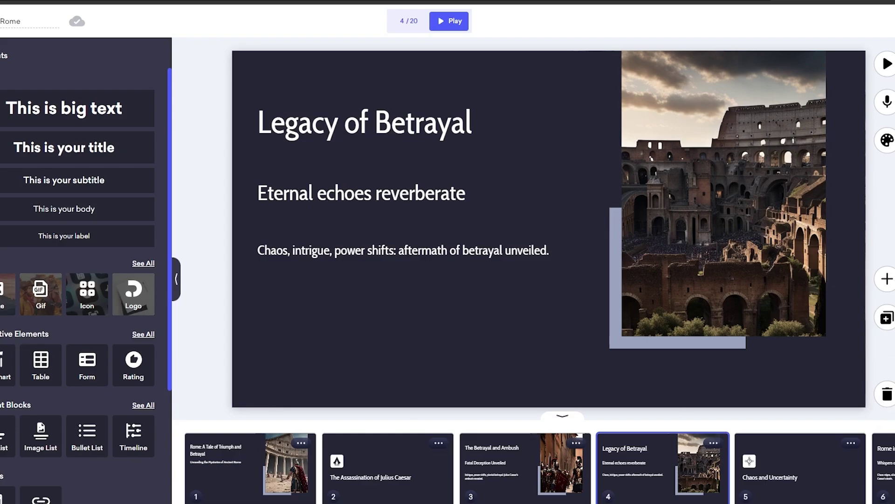
Look through the media, interactive, content block and shape elements, and open the slide notes.
{"action": "scroll", "coordinate": [59, 326], "scroll_direction": "down", "scroll_amount": 1}
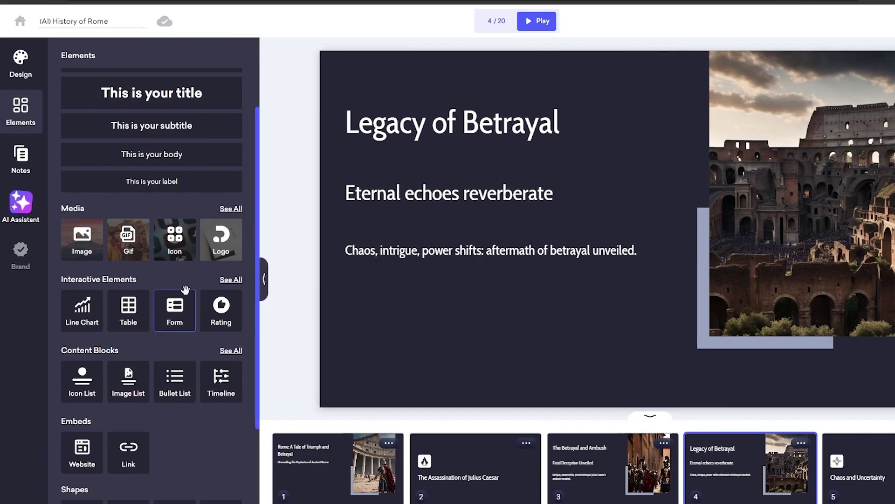
{"action": "scroll", "coordinate": [99, 421], "scroll_direction": "down", "scroll_amount": 3}
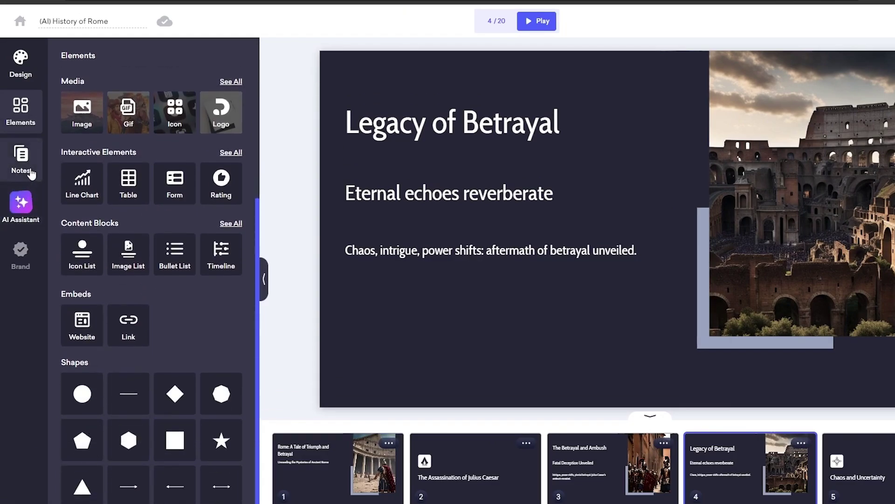
{"action": "left_click", "coordinate": [31, 173]}
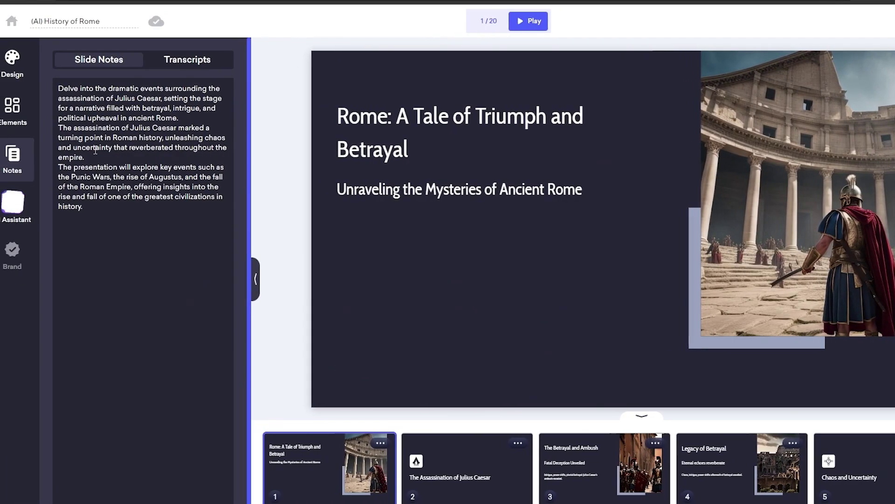
Examine the deck's Dark themes and its font family and color palette options, and return to the theme categories.
{"action": "left_click", "coordinate": [40, 85]}
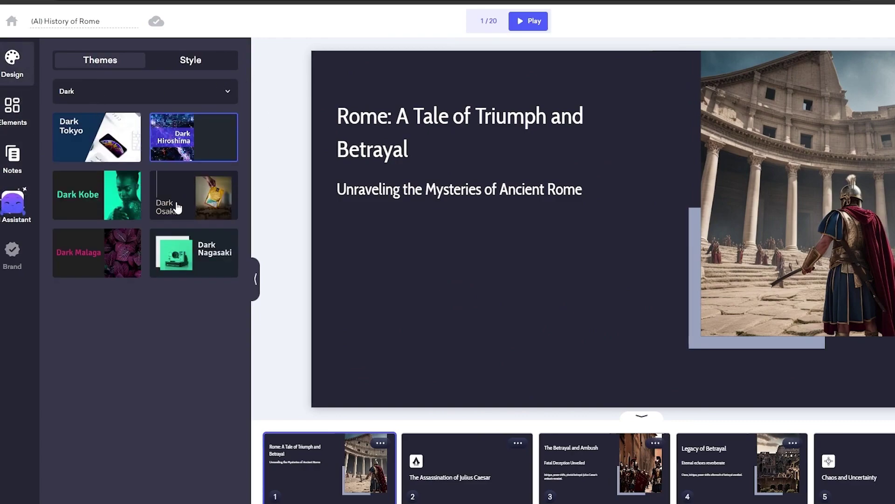
{"action": "left_click", "coordinate": [206, 63]}
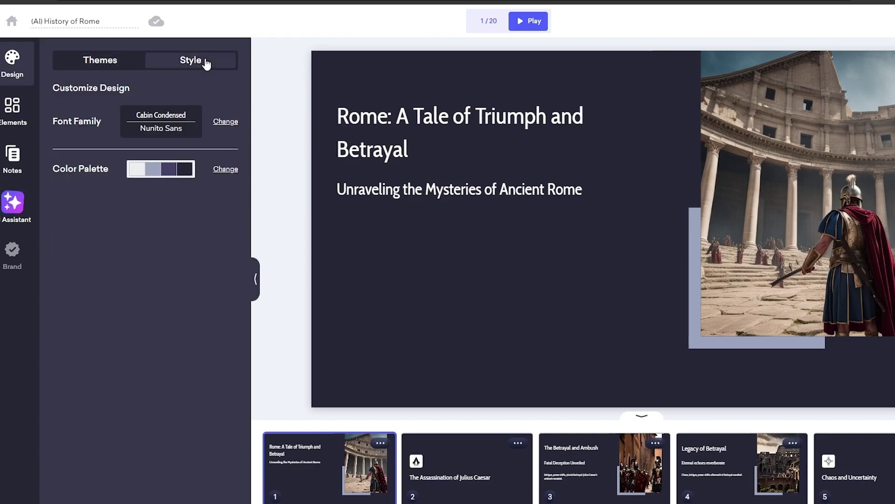
{"action": "left_click", "coordinate": [133, 69]}
{"action": "left_click", "coordinate": [134, 100]}
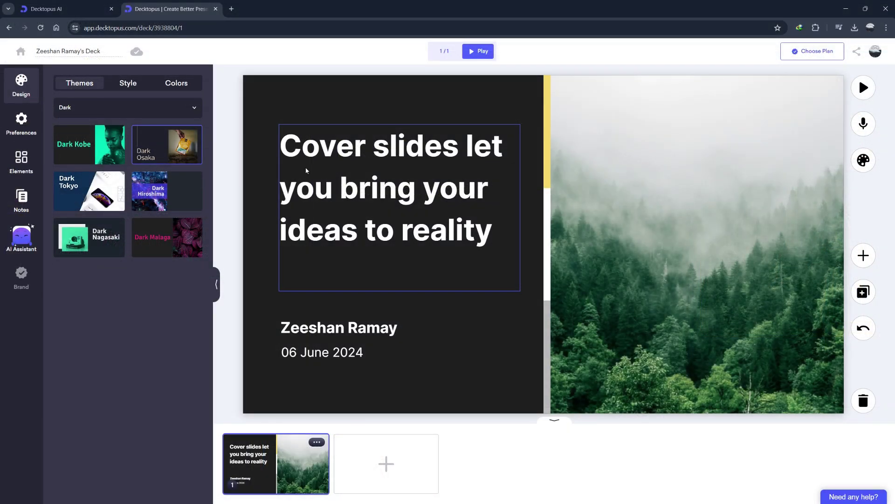
Try the Big Text style on the cover slide's heading and switch it back to Title.
{"action": "left_click", "coordinate": [336, 155]}
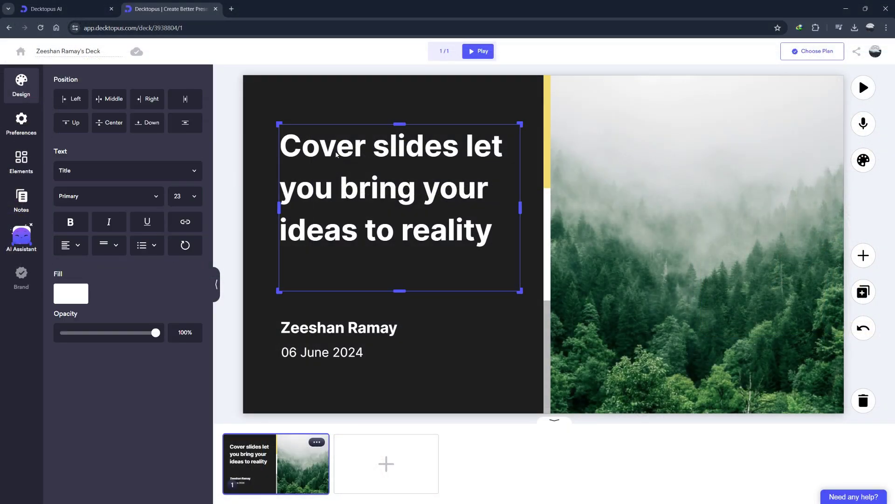
{"action": "left_click", "coordinate": [126, 172]}
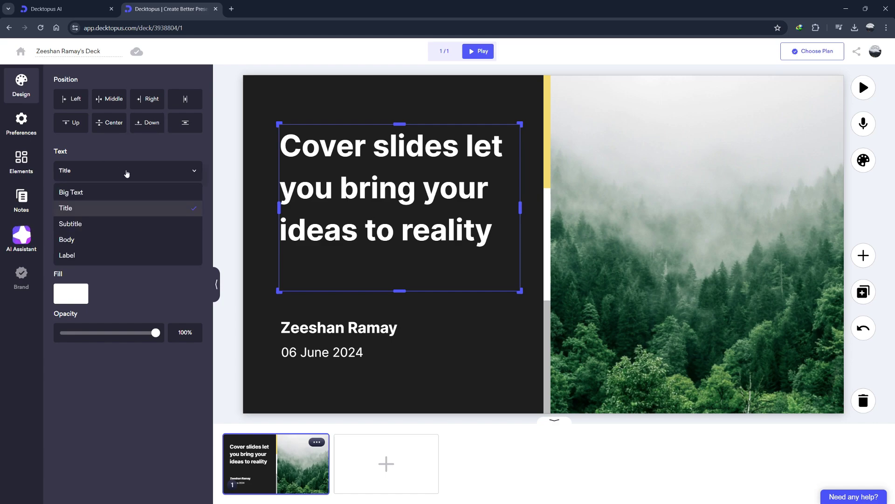
{"action": "left_click", "coordinate": [118, 193]}
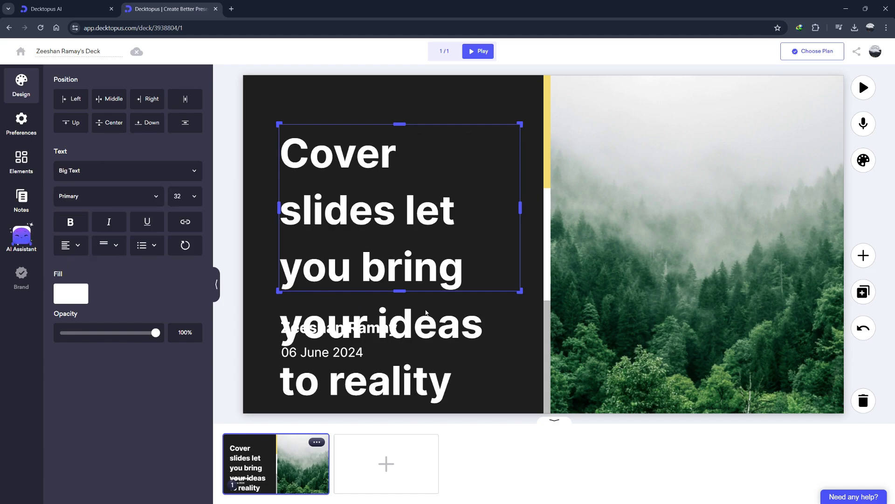
{"action": "left_click", "coordinate": [124, 168]}
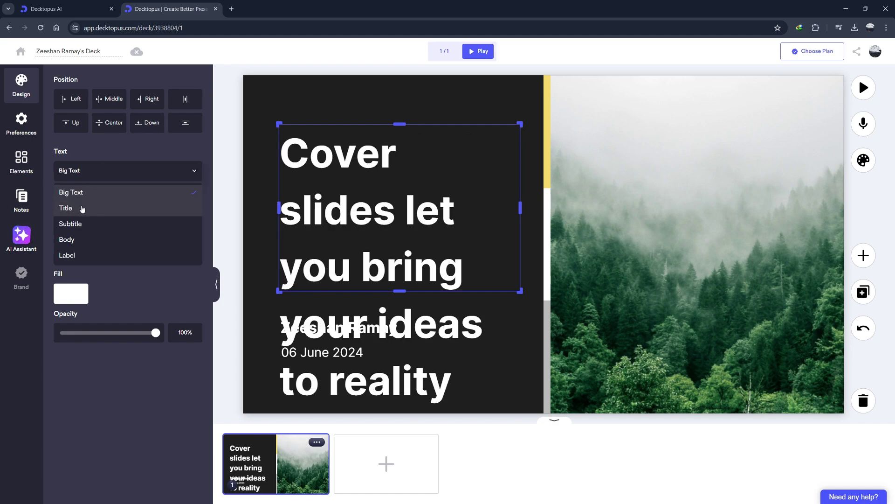
{"action": "left_click", "coordinate": [82, 206]}
View the slide layouts available for a new slide and close the library without adding one.
{"action": "left_click", "coordinate": [411, 483]}
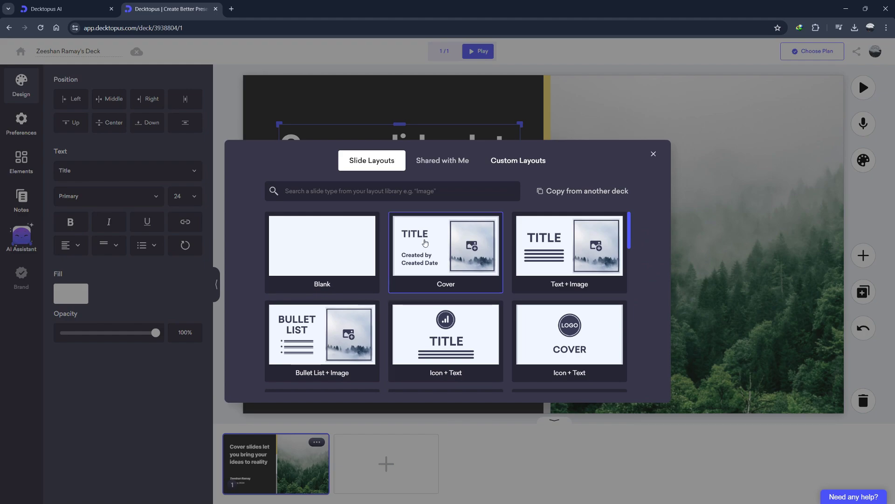
{"action": "left_click", "coordinate": [653, 155]}
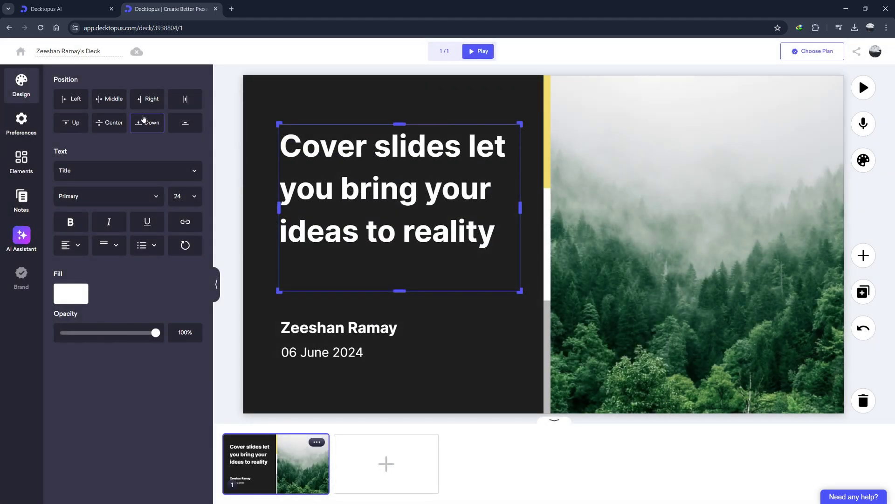
Look through the available slide elements, from text and media down to embeds and shapes.
{"action": "left_click", "coordinate": [21, 125]}
{"action": "left_click", "coordinate": [19, 155]}
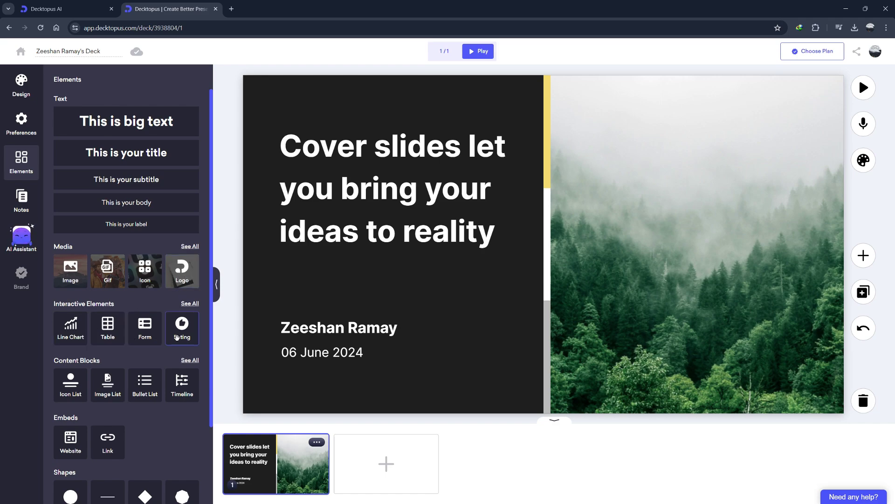
{"action": "scroll", "coordinate": [145, 362], "scroll_direction": "down", "scroll_amount": 2}
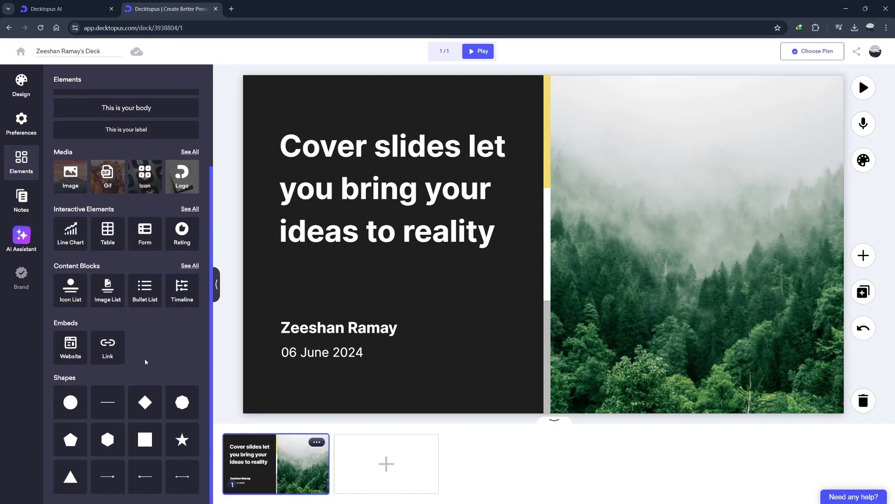
{"action": "scroll", "coordinate": [145, 362], "scroll_direction": "up", "scroll_amount": 2}
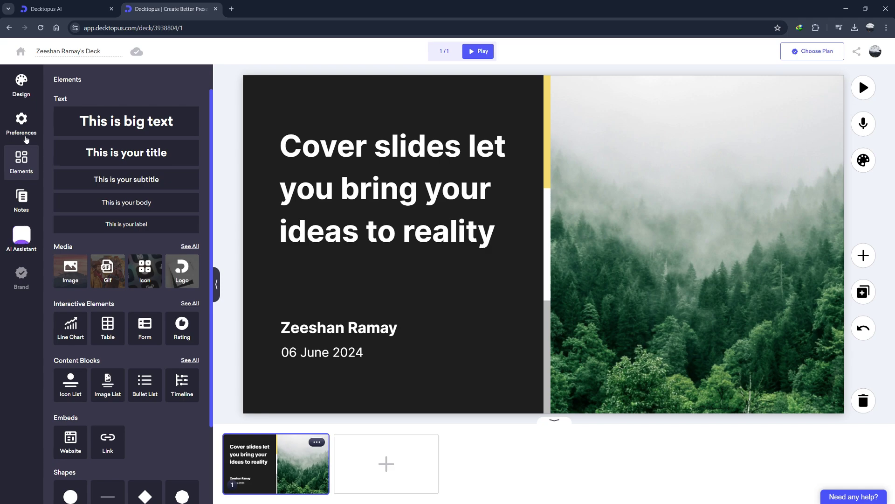
View the slide's background options and the Dark themes, and check the voice recording and upload choices.
{"action": "left_click", "coordinate": [25, 125]}
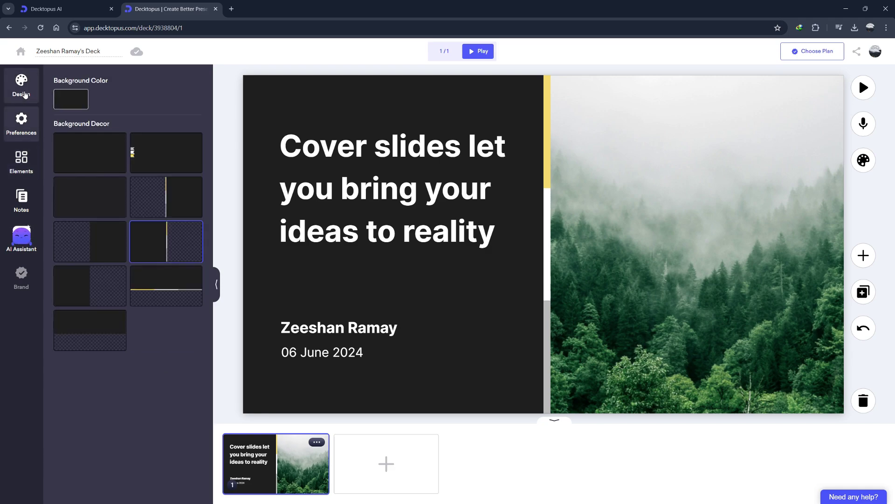
{"action": "left_click", "coordinate": [24, 93]}
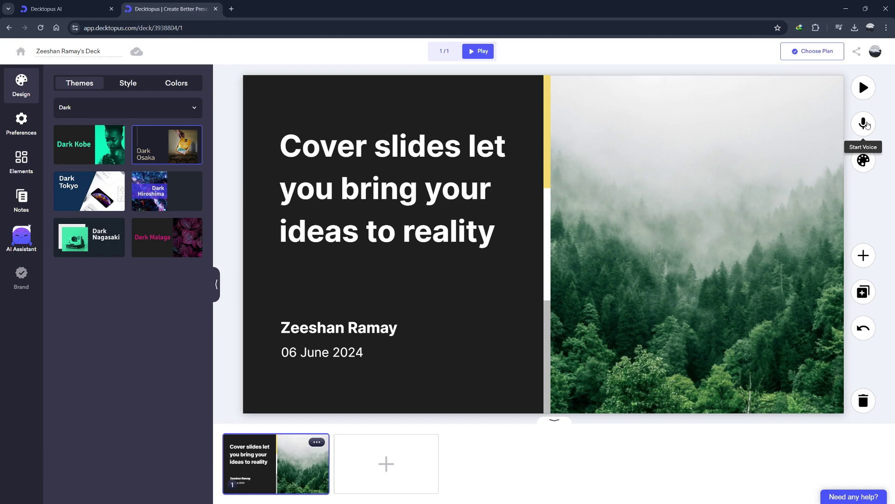
{"action": "left_click", "coordinate": [860, 123]}
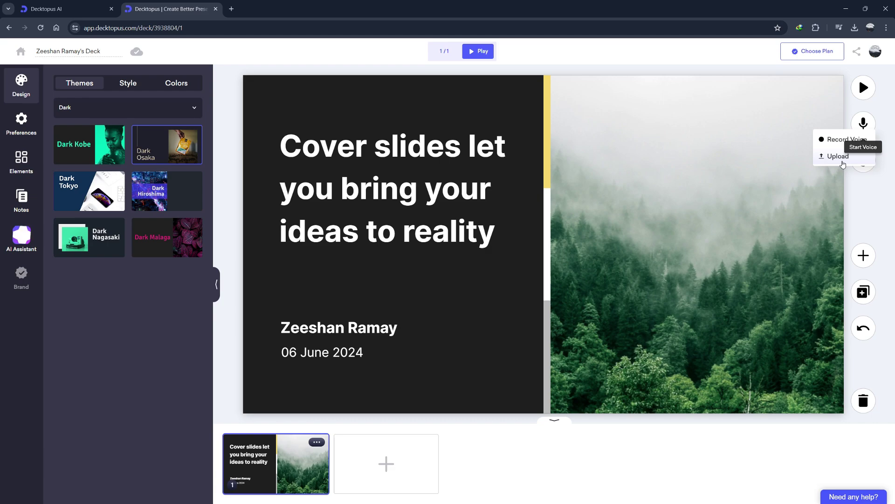
{"action": "left_click", "coordinate": [874, 123]}
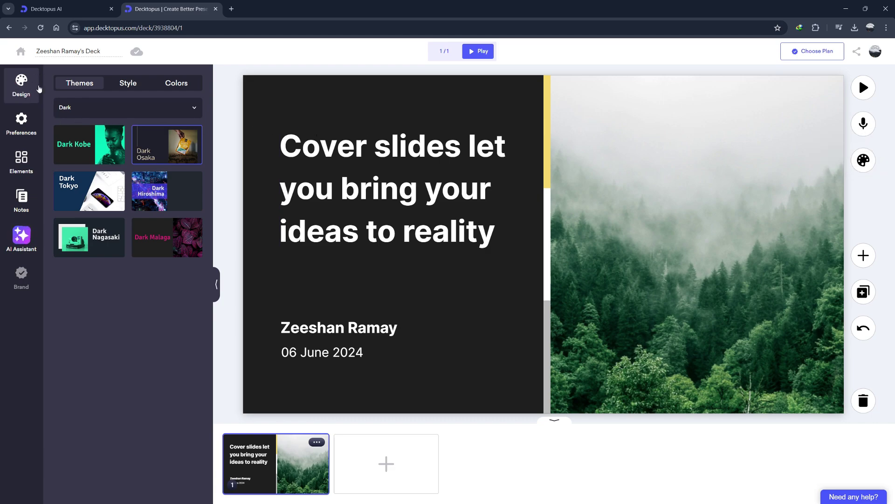
Try the Elegant Lyon theme from the Elegant category on the deck.
{"action": "left_click", "coordinate": [96, 109]}
{"action": "left_click", "coordinate": [114, 111]}
{"action": "left_click", "coordinate": [124, 108]}
{"action": "left_click", "coordinate": [90, 162]}
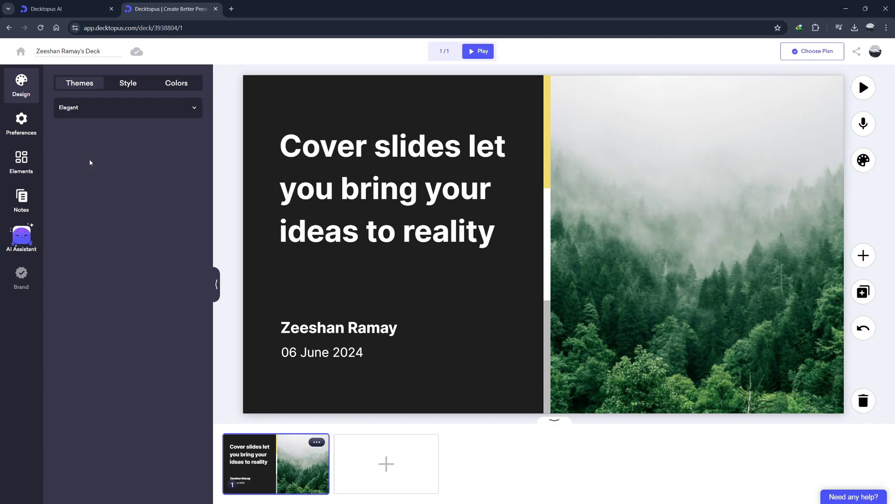
{"action": "left_click", "coordinate": [104, 107]}
{"action": "left_click", "coordinate": [104, 108]}
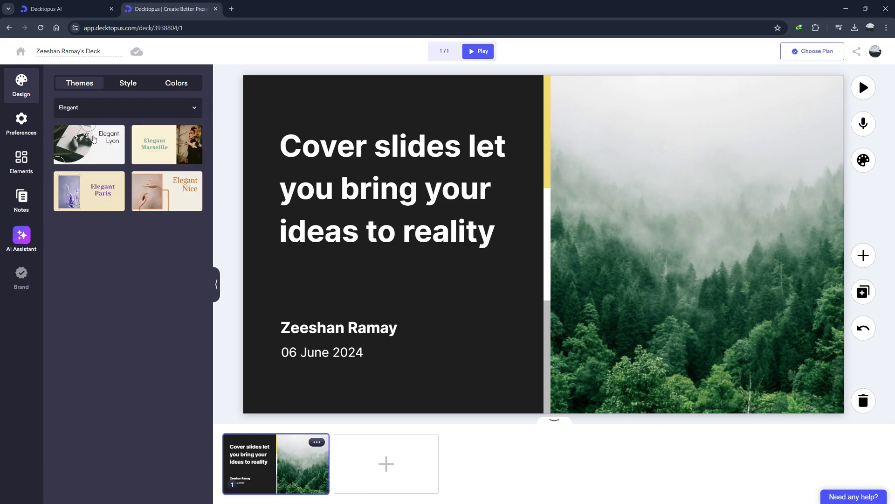
{"action": "left_click", "coordinate": [94, 138]}
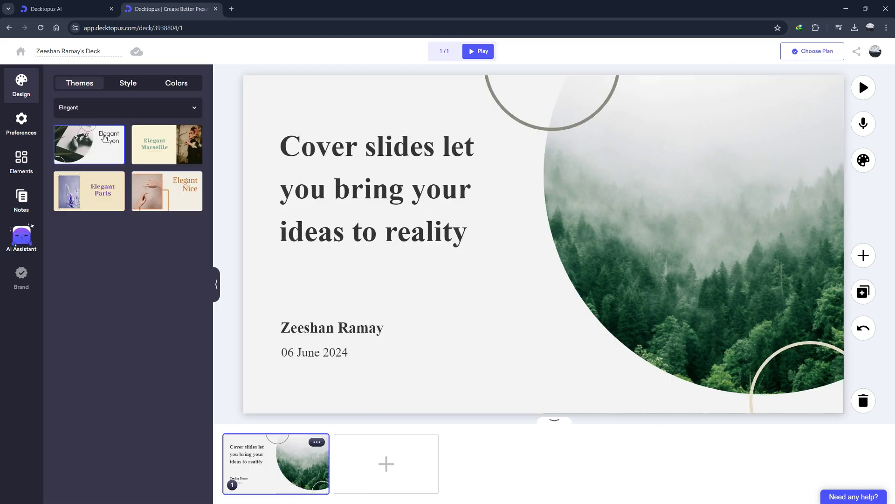
Apply the Minimal Fuji theme from the Minimal category to the deck.
{"action": "left_click", "coordinate": [97, 107]}
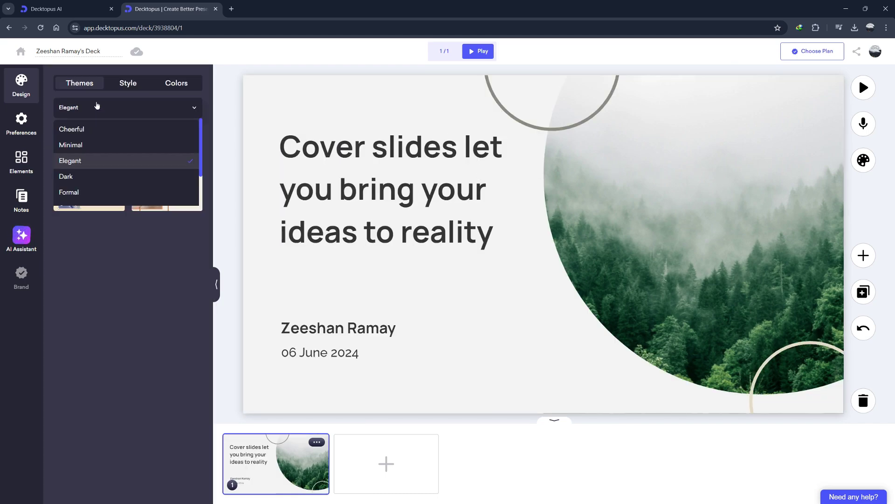
{"action": "left_click", "coordinate": [97, 144]}
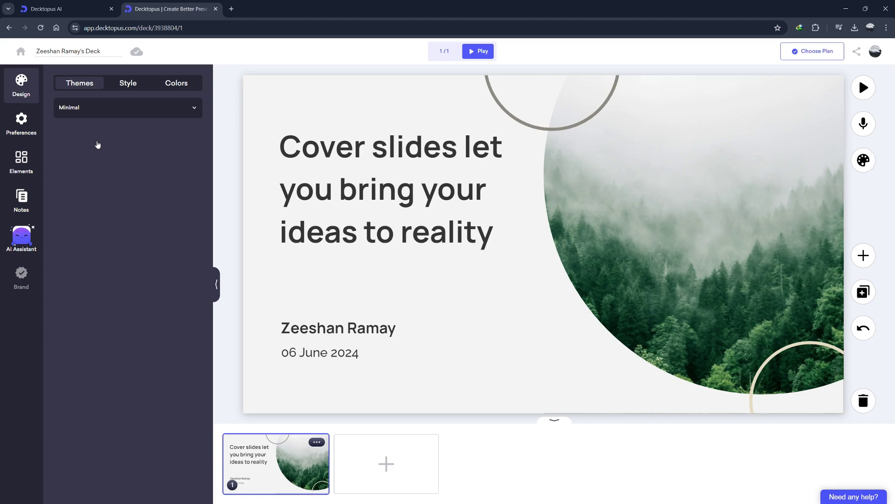
{"action": "left_click", "coordinate": [98, 143]}
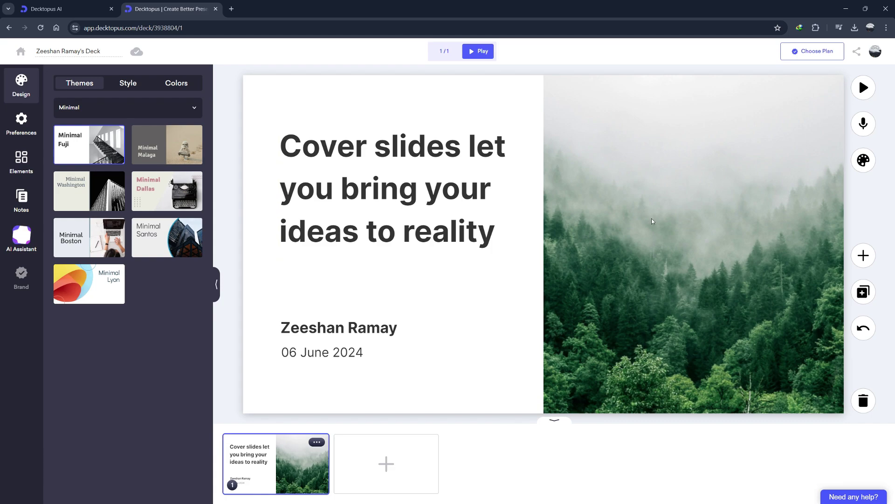
Replace the cover slide's forest photo with an AI-generated image of "A group of Roman soldiers with gilded accents".
{"action": "left_click", "coordinate": [652, 219]}
{"action": "left_click", "coordinate": [166, 83]}
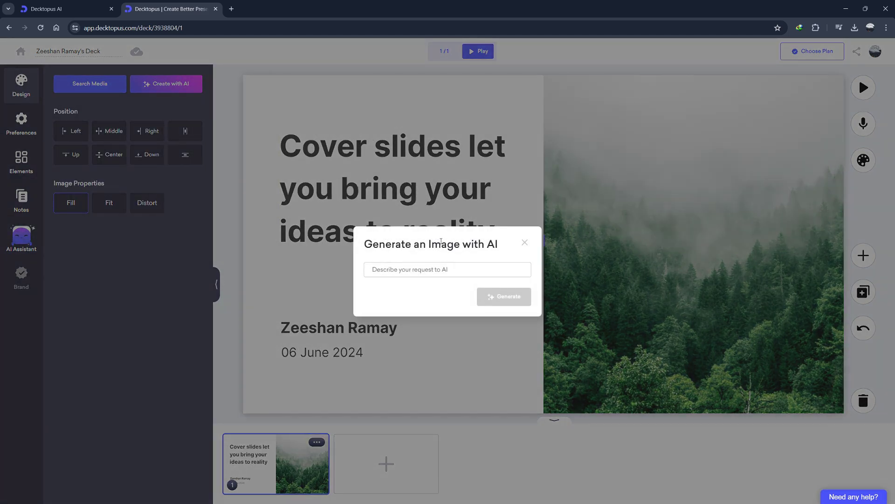
{"action": "left_click", "coordinate": [450, 267]}
{"action": "type", "text": "A group of Roman soldiers with gilded accents"}
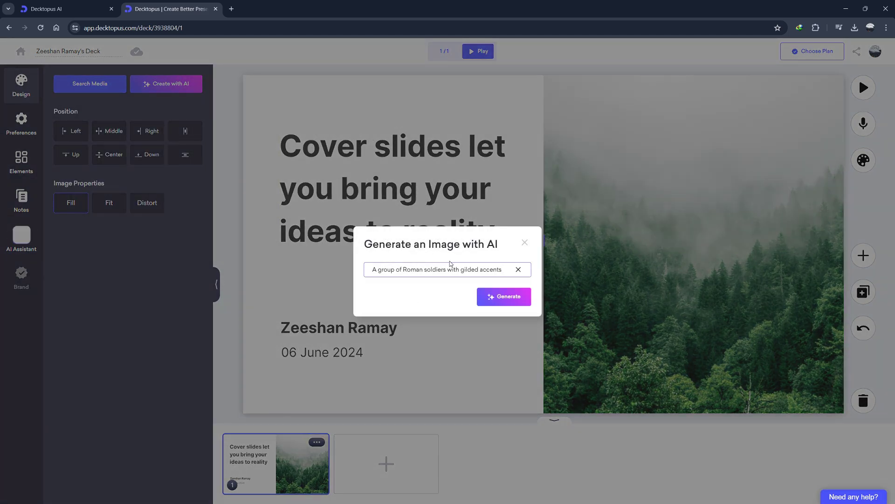
{"action": "left_click", "coordinate": [497, 297]}
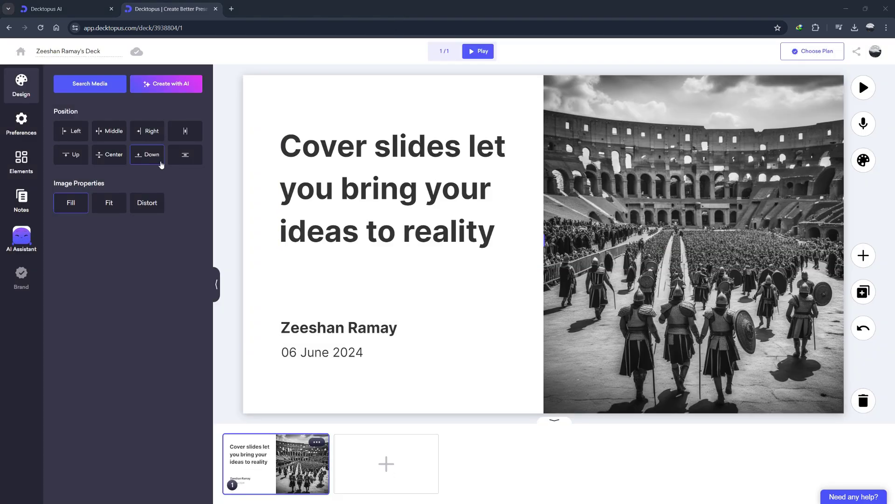
Return to the dashboard and start a new deck from scratch with the Retro Berlin template.
{"action": "left_click", "coordinate": [21, 53]}
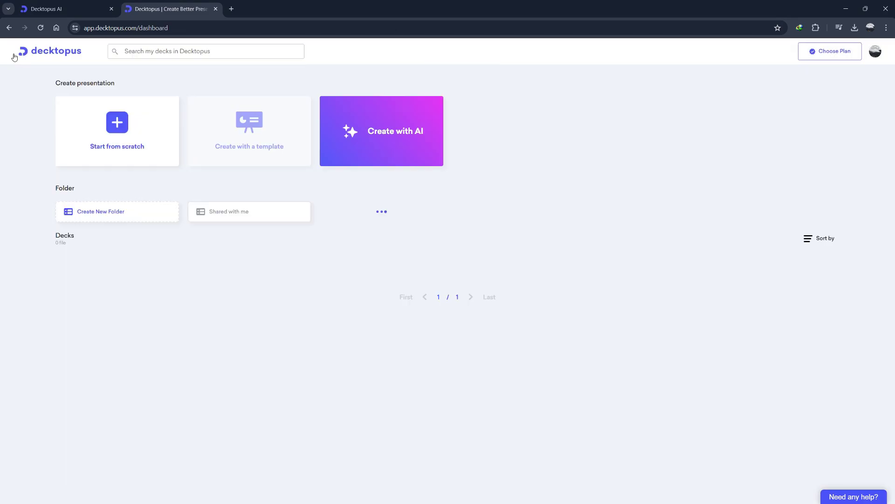
{"action": "left_click", "coordinate": [119, 149]}
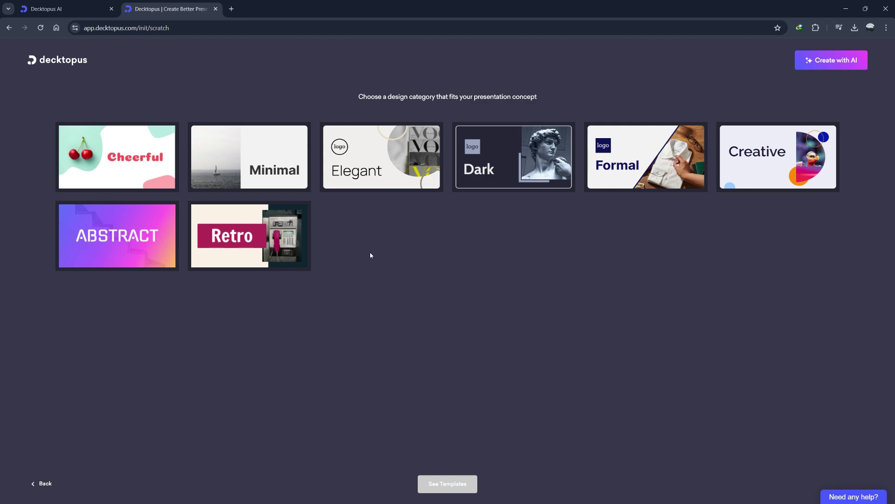
{"action": "left_click", "coordinate": [241, 254]}
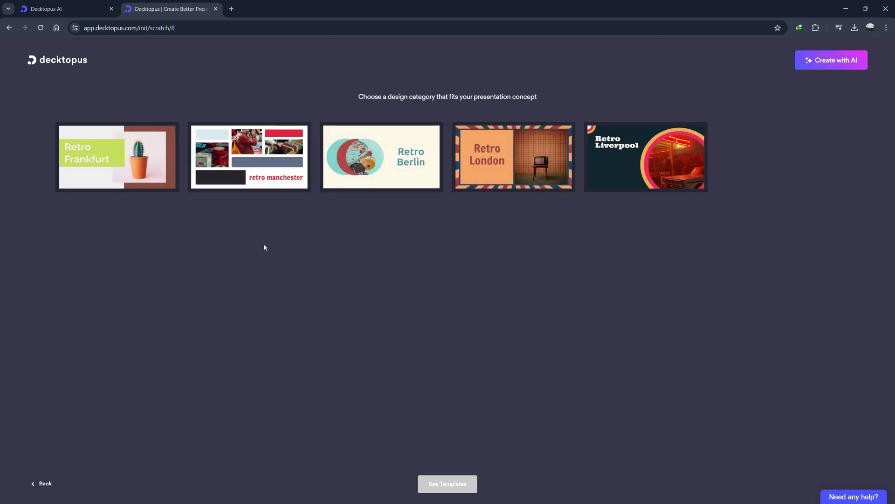
{"action": "left_click", "coordinate": [392, 167]}
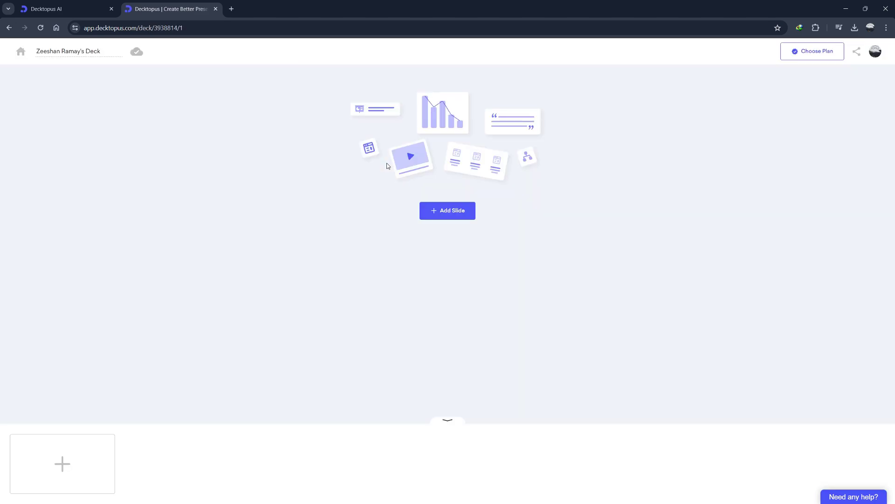
Browse the slide layouts and add a Cover slide to the new deck.
{"action": "left_click", "coordinate": [450, 210]}
{"action": "scroll", "coordinate": [364, 246], "scroll_direction": "down", "scroll_amount": 6}
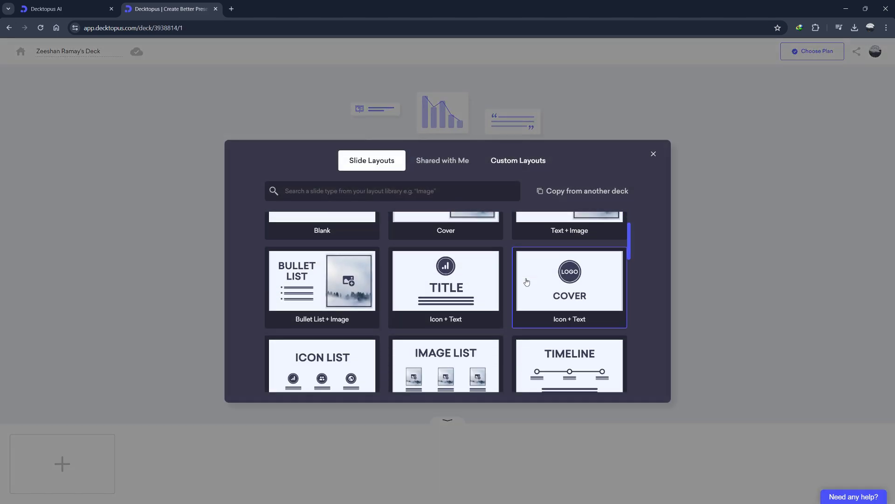
{"action": "scroll", "coordinate": [330, 332], "scroll_direction": "up", "scroll_amount": 6}
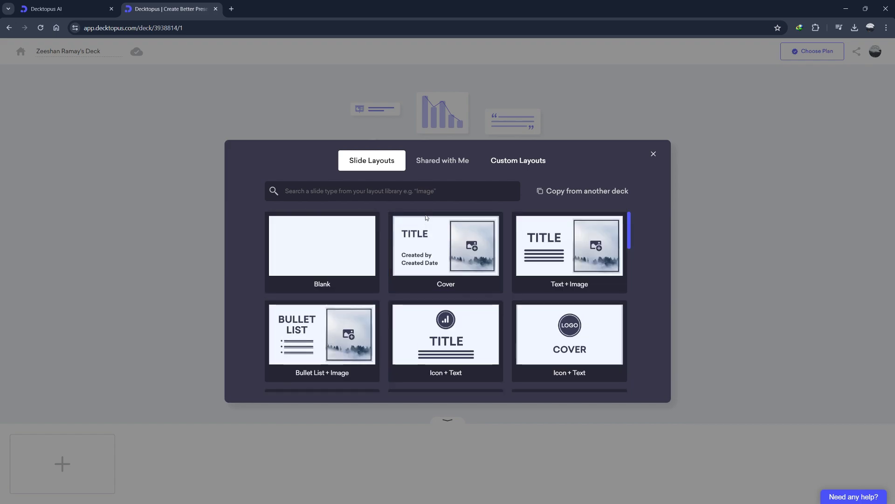
{"action": "left_click", "coordinate": [446, 240]}
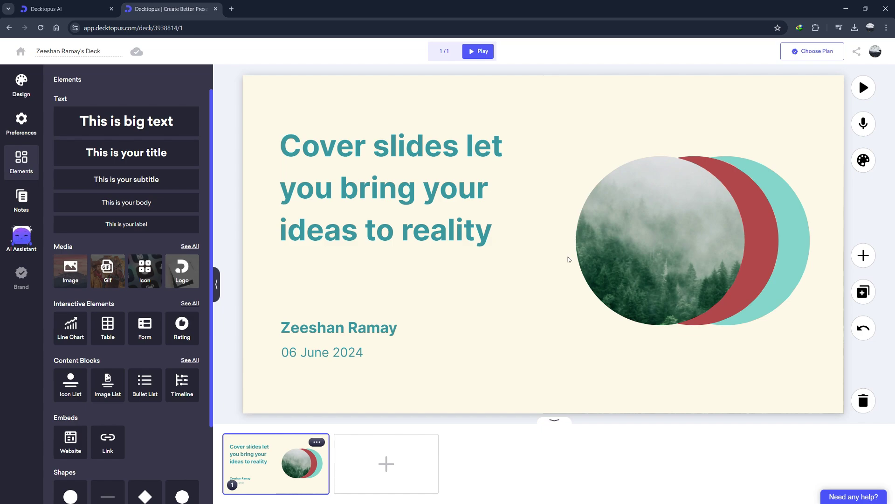
Try adding bullet list and timeline blocks to the cover slide, and undo the additions.
{"action": "scroll", "coordinate": [160, 337], "scroll_direction": "down", "scroll_amount": 1}
{"action": "left_click", "coordinate": [160, 337]}
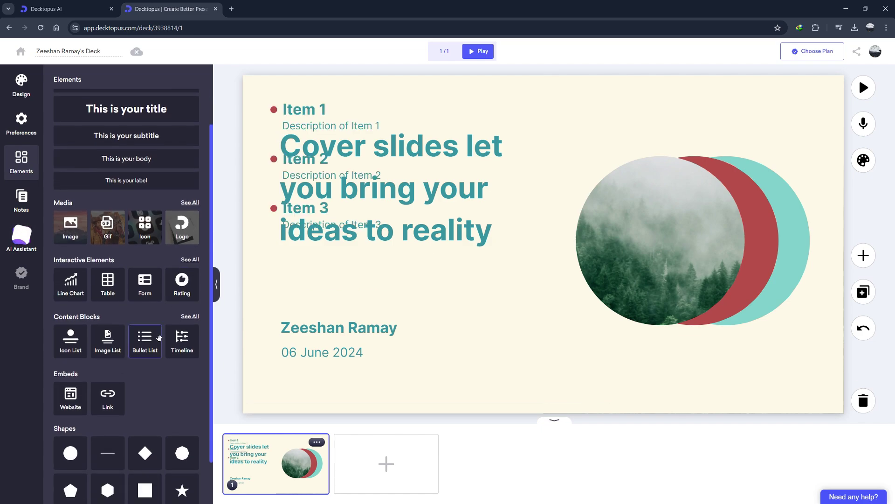
{"action": "left_click", "coordinate": [187, 350]}
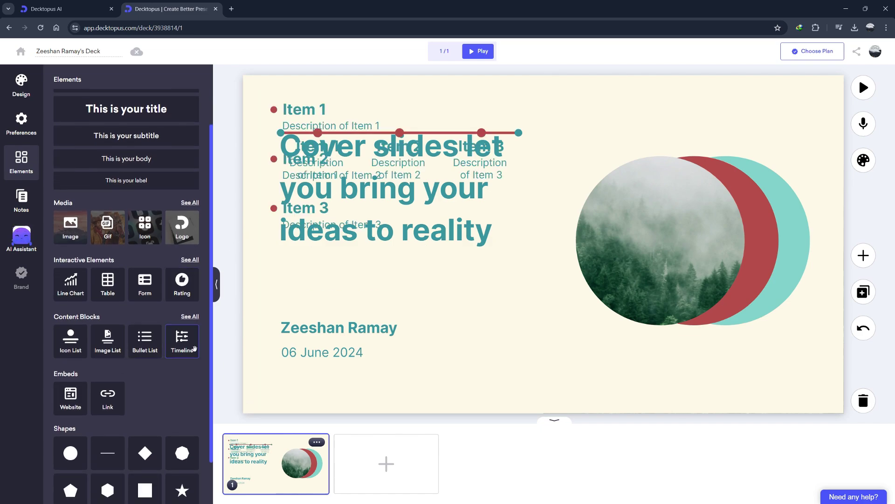
{"action": "left_click", "coordinate": [186, 349]}
{"action": "left_click", "coordinate": [145, 340]}
{"action": "key", "text": "ctrl+z"}
{"action": "key", "text": "ctrl+z"}
{"action": "key", "text": "ctrl+z"}
{"action": "key", "text": "ctrl+z"}
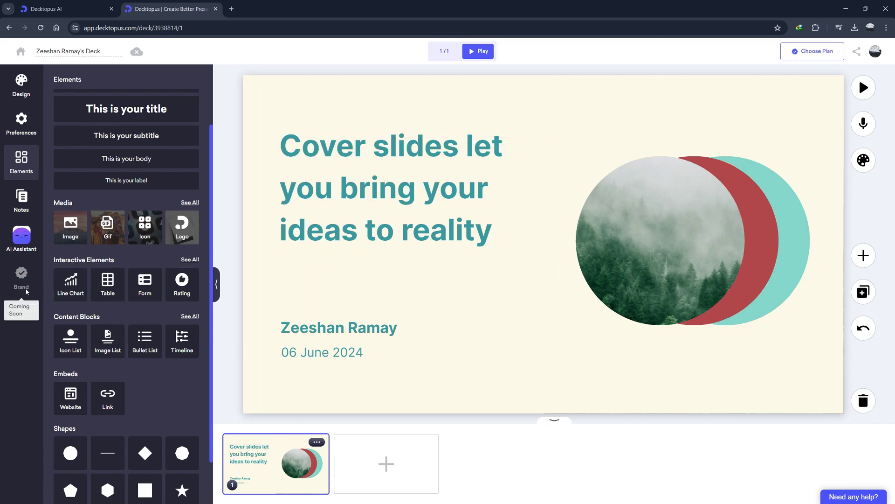
View the AI assistant's Tips and Q&A sections for the slide.
{"action": "left_click", "coordinate": [21, 238]}
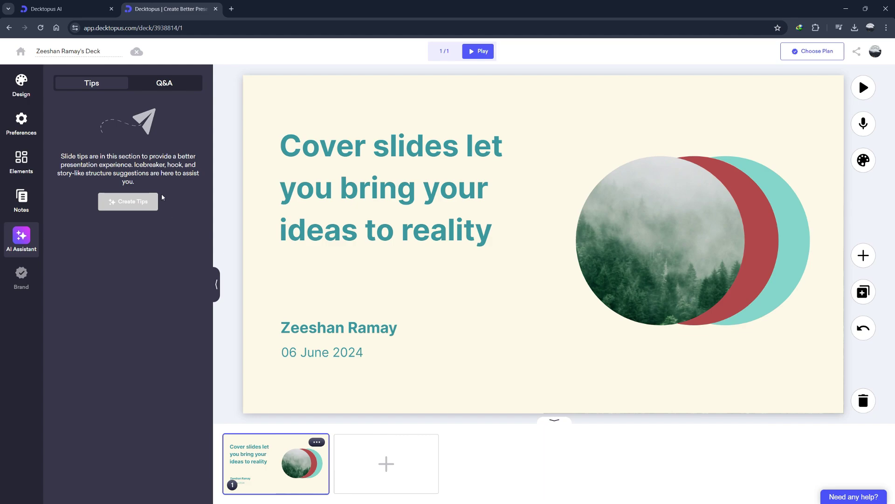
{"action": "left_click", "coordinate": [171, 84]}
{"action": "left_click", "coordinate": [90, 85]}
Open the slide notes, and check the help options before closing them.
{"action": "left_click", "coordinate": [22, 200]}
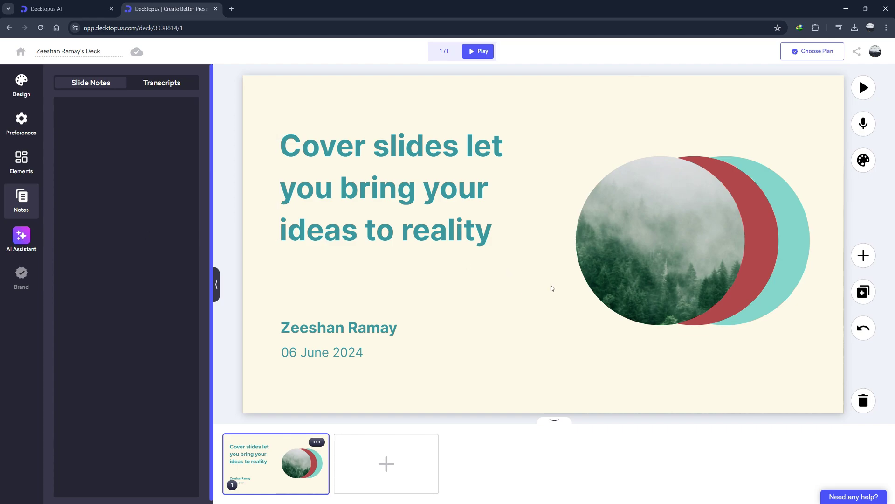
{"action": "left_click", "coordinate": [841, 498]}
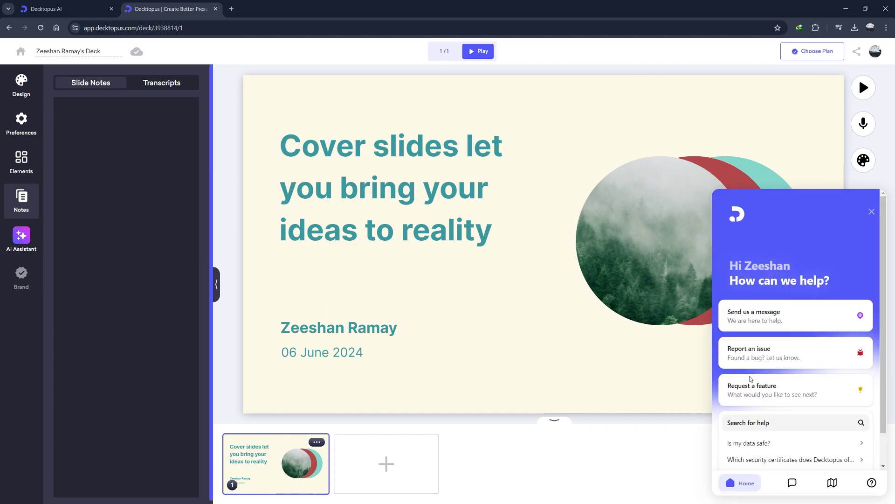
{"action": "left_click", "coordinate": [870, 213]}
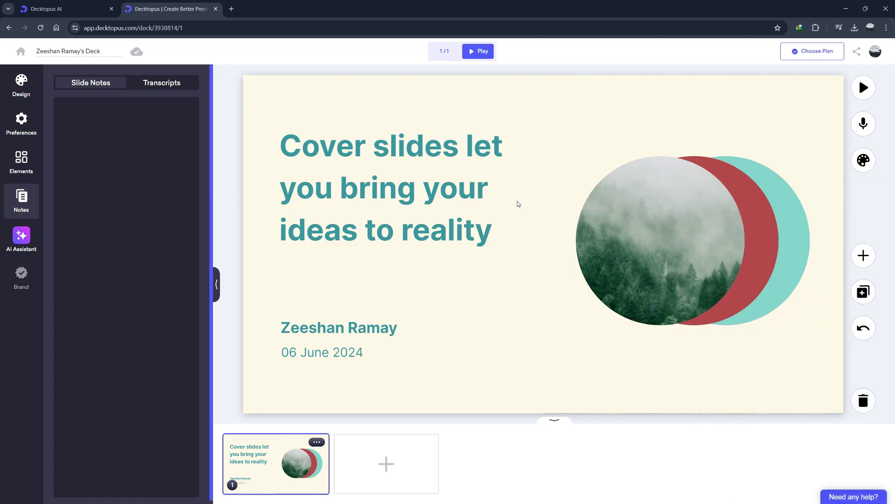
Open the plan options from the deck and examine the Pro plan's monthly price and AI credits.
{"action": "left_click", "coordinate": [812, 50]}
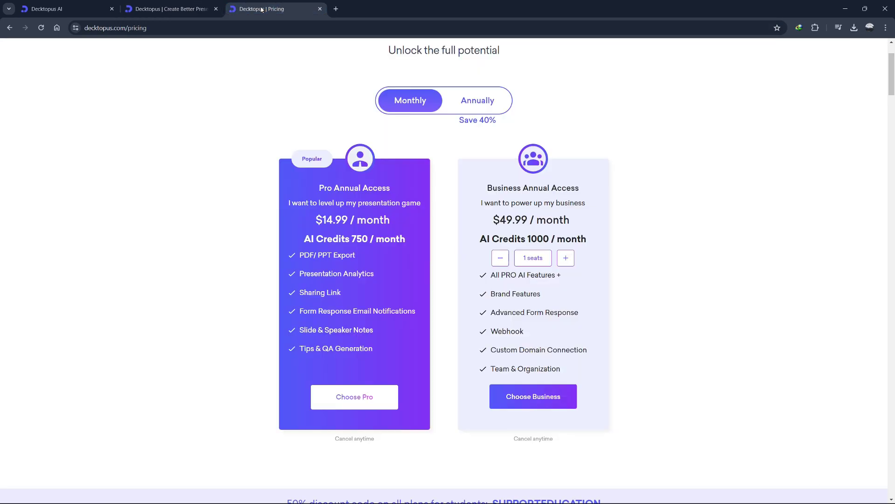
{"action": "scroll", "coordinate": [358, 89], "scroll_direction": "up", "scroll_amount": 1}
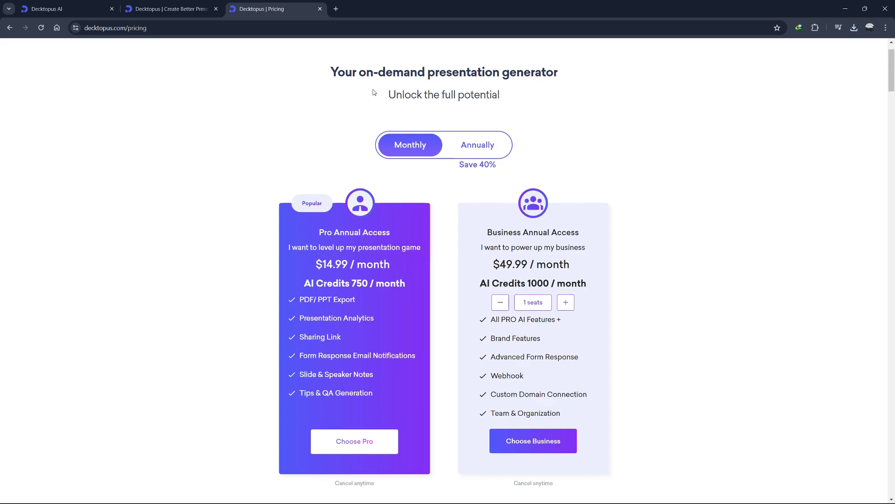
{"action": "scroll", "coordinate": [374, 92], "scroll_direction": "up", "scroll_amount": 1}
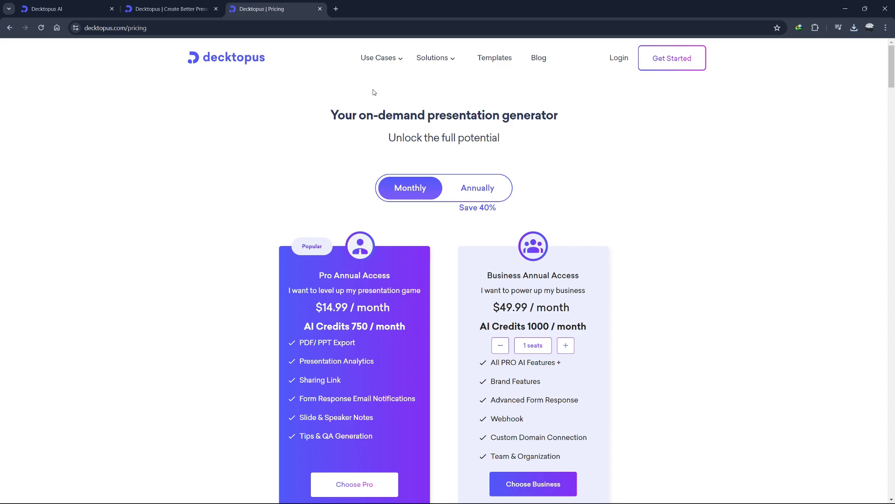
{"action": "left_click_drag", "start_coordinate": [318, 275], "coordinate": [382, 278]}
{"action": "left_click_drag", "start_coordinate": [315, 307], "coordinate": [352, 308]}
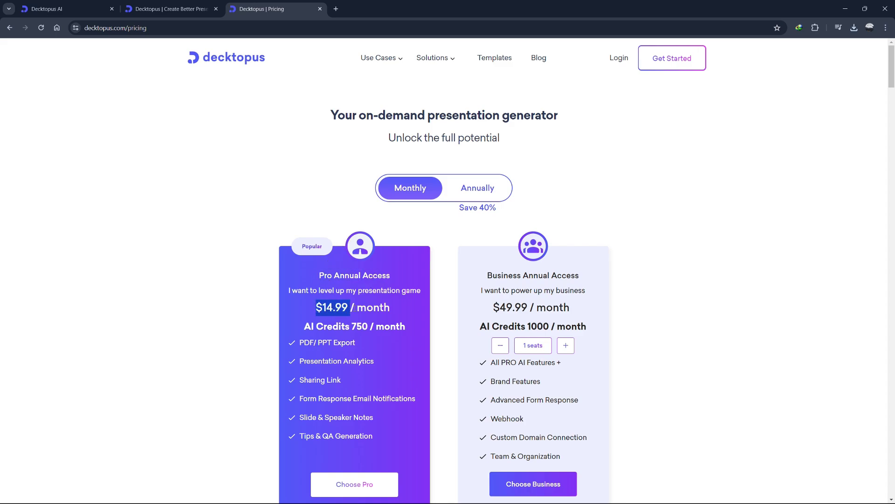
{"action": "scroll", "coordinate": [286, 277], "scroll_direction": "down", "scroll_amount": 1}
{"action": "left_click", "coordinate": [286, 277]}
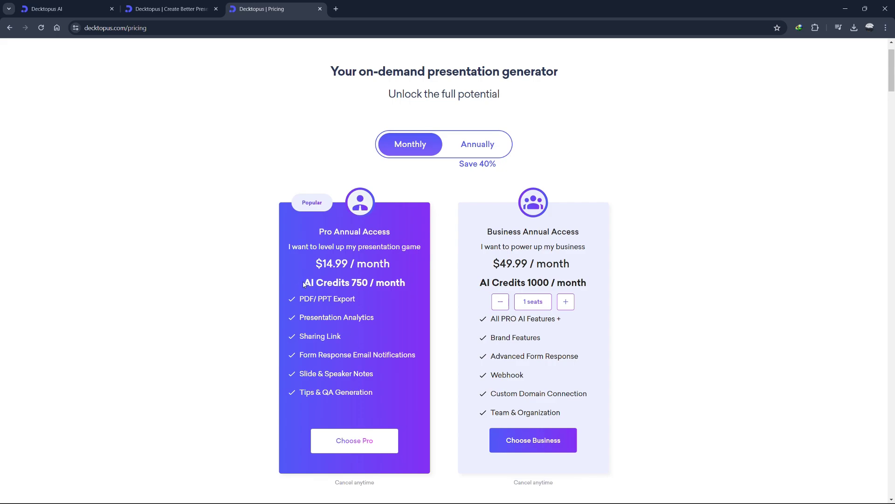
{"action": "left_click_drag", "start_coordinate": [304, 283], "coordinate": [433, 280]}
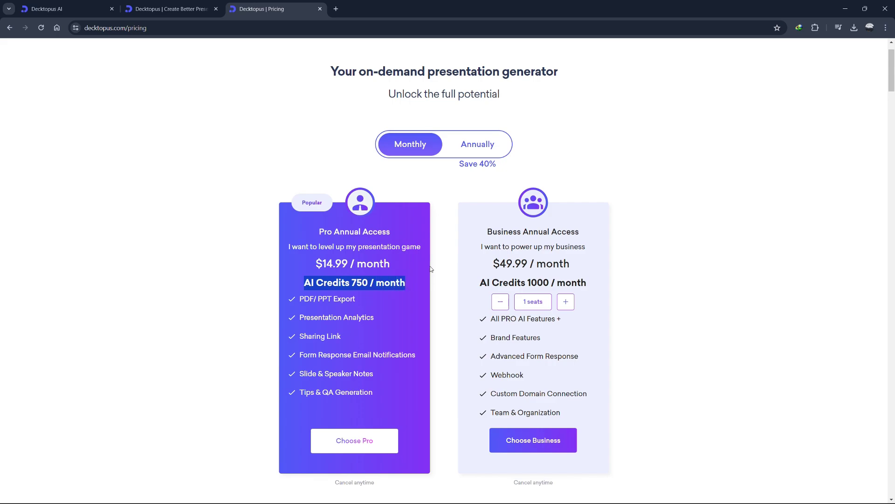
{"action": "scroll", "coordinate": [451, 262], "scroll_direction": "down", "scroll_amount": 1}
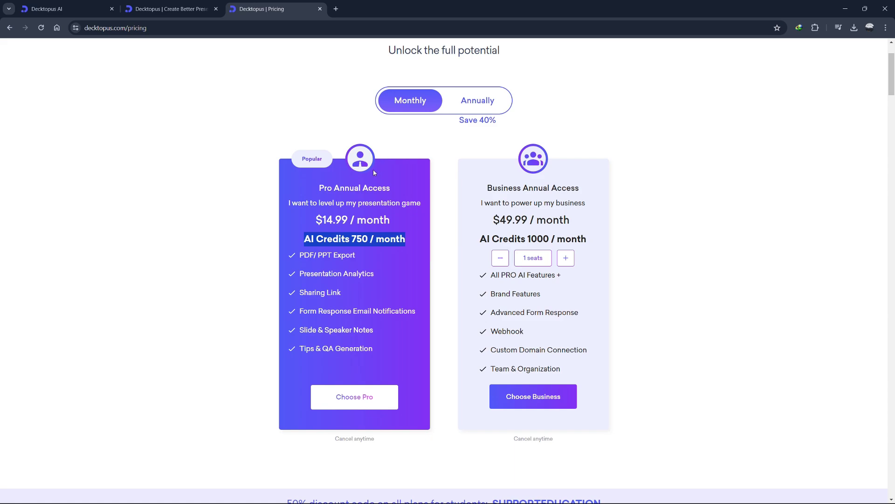
Read through the Pro plan's feature list, from PDF/PPT export to Tips & QA Generation.
{"action": "left_click", "coordinate": [294, 254]}
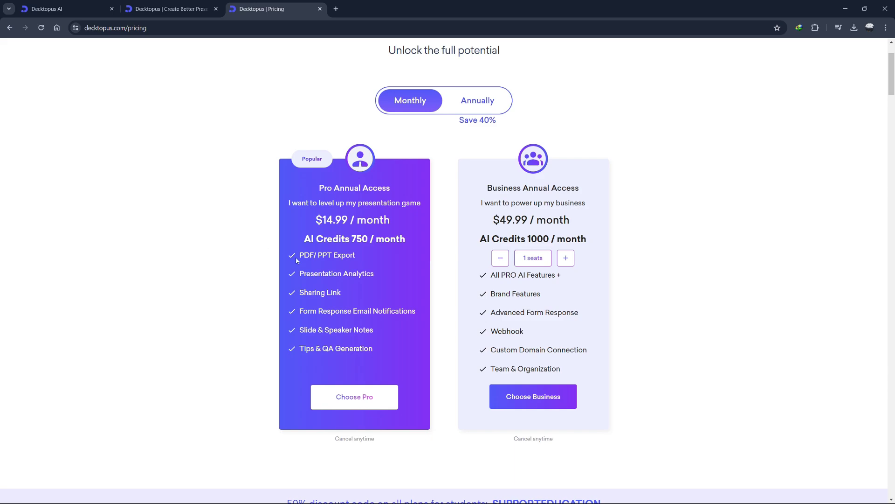
{"action": "left_click_drag", "start_coordinate": [299, 254], "coordinate": [305, 332]}
{"action": "left_click", "coordinate": [347, 301]}
{"action": "left_click", "coordinate": [367, 335]}
{"action": "left_click_drag", "start_coordinate": [299, 348], "coordinate": [377, 351]}
{"action": "left_click", "coordinate": [407, 355]}
Examine the Business plan's monthly price, AI credits and included features.
{"action": "left_click_drag", "start_coordinate": [488, 188], "coordinate": [525, 187]}
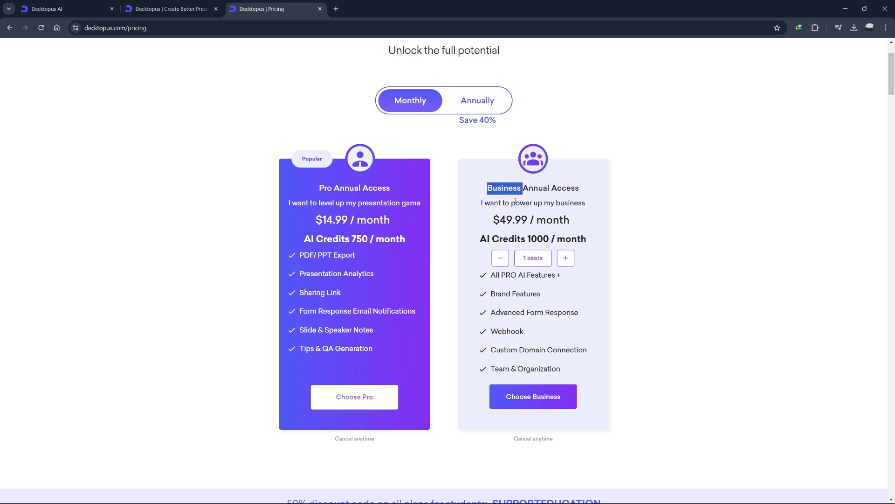
{"action": "left_click", "coordinate": [482, 224]}
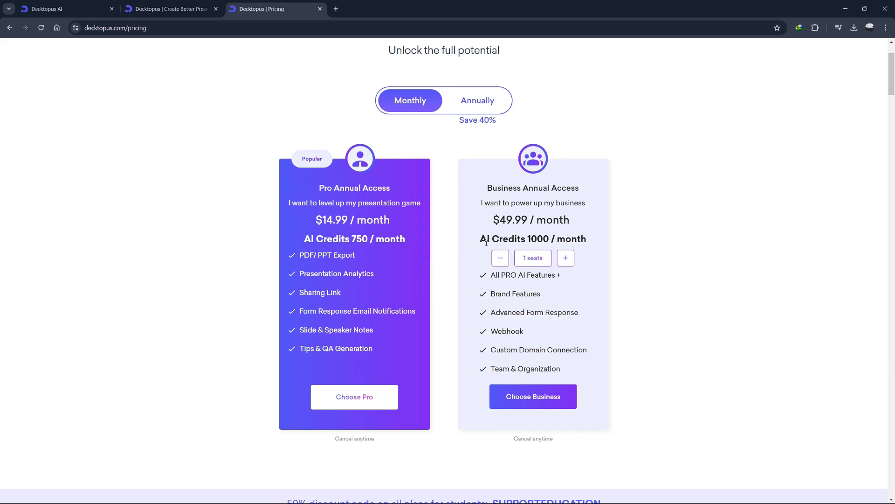
{"action": "left_click_drag", "start_coordinate": [479, 241], "coordinate": [663, 243]}
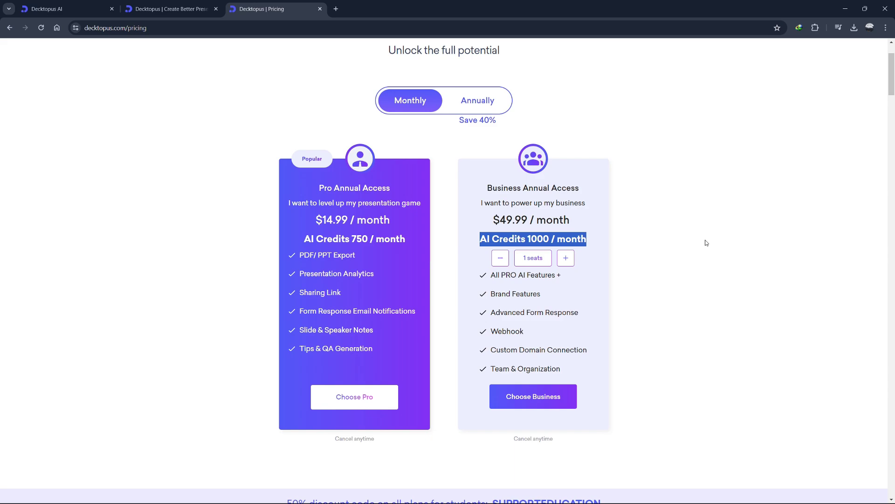
{"action": "left_click_drag", "start_coordinate": [493, 219], "coordinate": [589, 223]}
{"action": "left_click", "coordinate": [590, 223]}
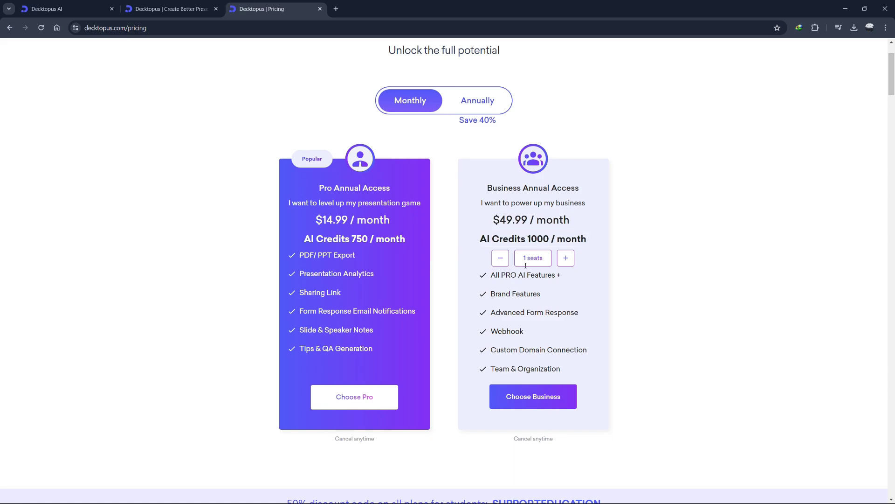
{"action": "left_click_drag", "start_coordinate": [493, 311], "coordinate": [602, 322]}
{"action": "left_click_drag", "start_coordinate": [527, 336], "coordinate": [471, 368]}
Try raising the Business plan to 4 seats, and return it to 1 seat.
{"action": "left_click", "coordinate": [566, 258]}
{"action": "left_click", "coordinate": [566, 258]}
{"action": "left_click", "coordinate": [566, 258]}
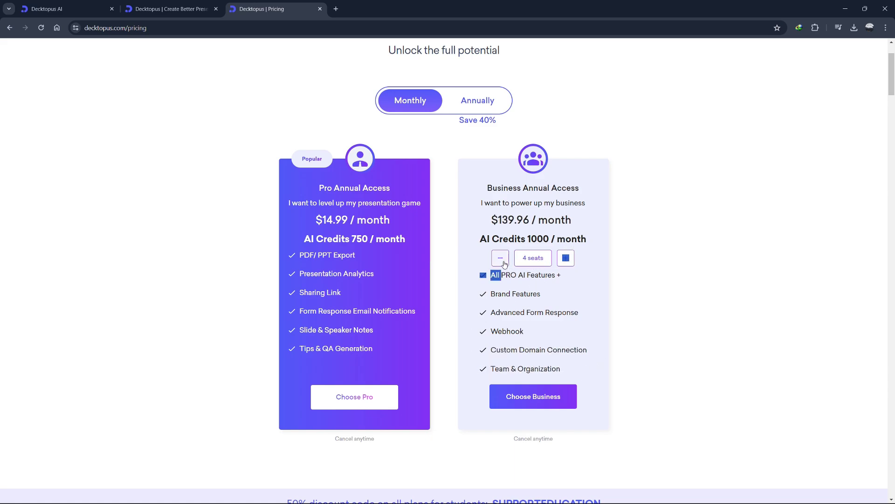
{"action": "left_click", "coordinate": [500, 257]}
{"action": "left_click", "coordinate": [500, 258]}
{"action": "left_click", "coordinate": [500, 257]}
{"action": "left_click", "coordinate": [473, 264]}
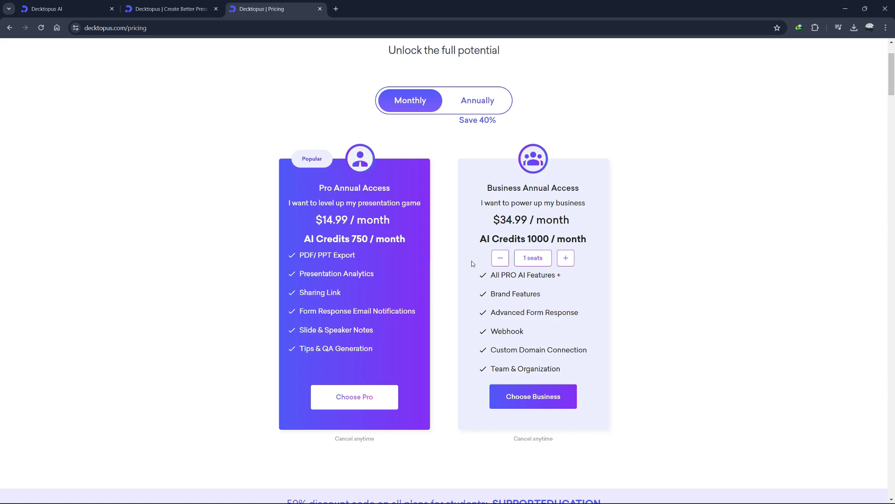
Switch the pricing to annual billing and compare the Pro and Business prices.
{"action": "left_click", "coordinate": [470, 107]}
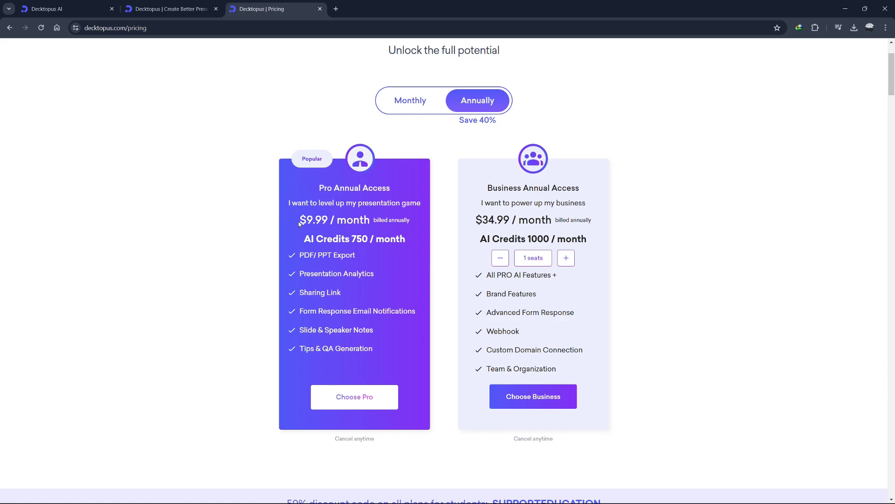
{"action": "left_click", "coordinate": [378, 233]}
{"action": "left_click_drag", "start_coordinate": [482, 221], "coordinate": [506, 219]}
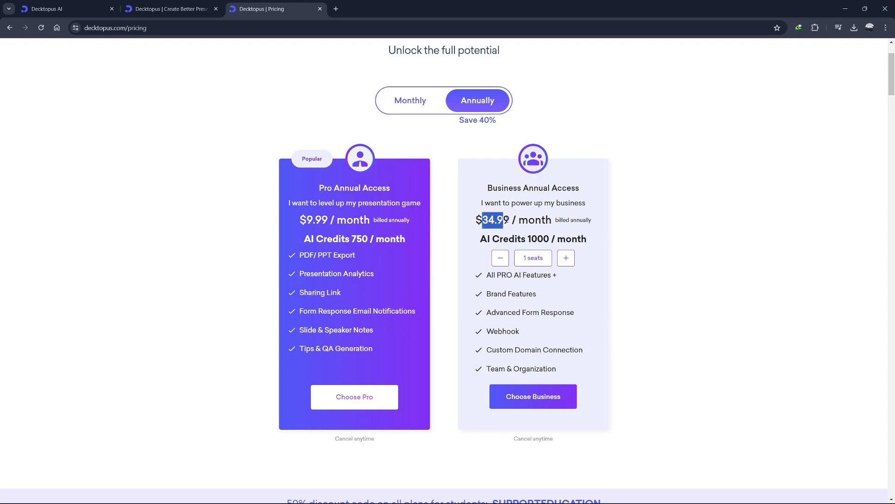
{"action": "left_click", "coordinate": [485, 235]}
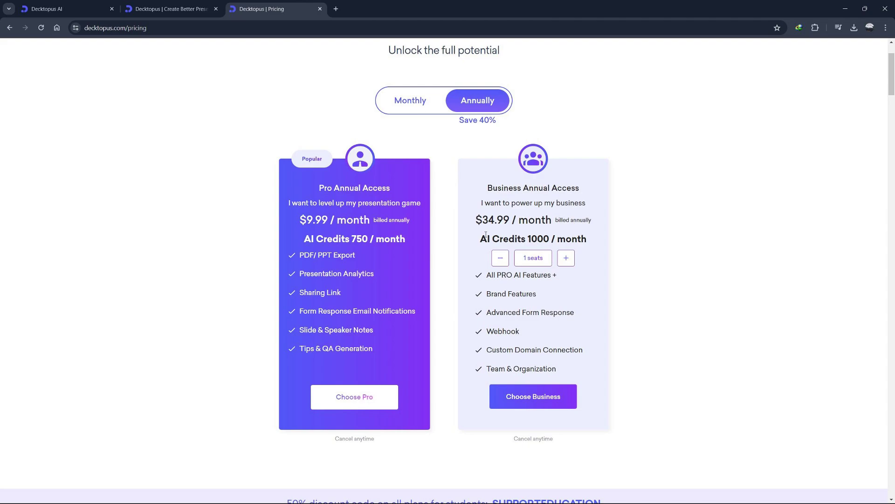